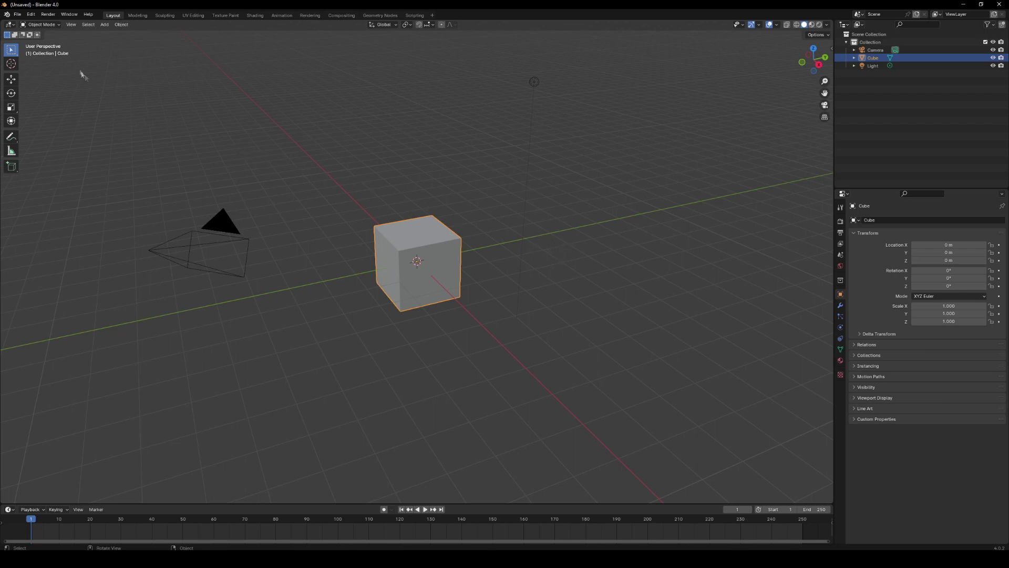
Step: Search the add-on preferences for "rbx" to check that the Rbx Animations add-on is enabled
click(33, 16)
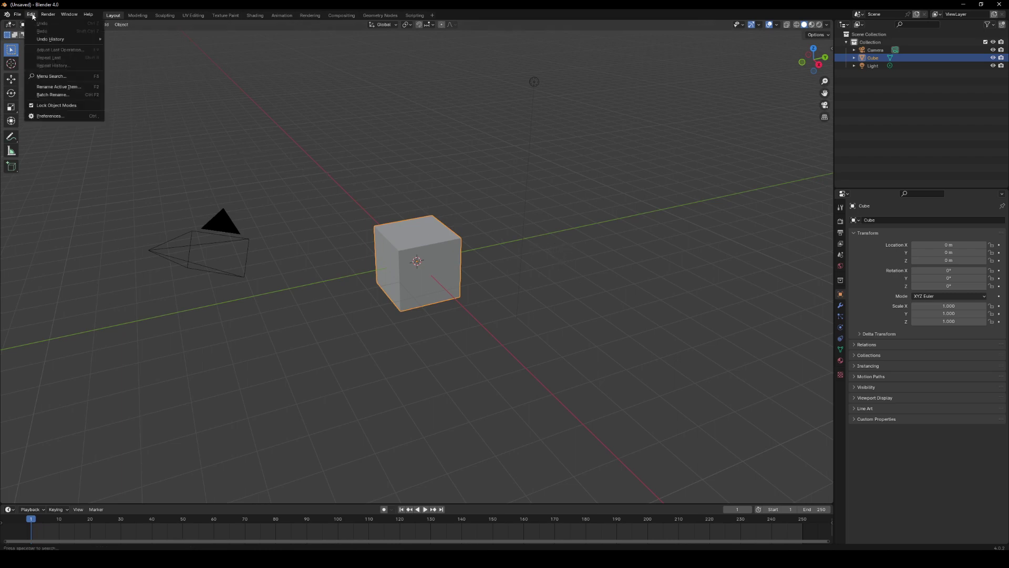
click(49, 116)
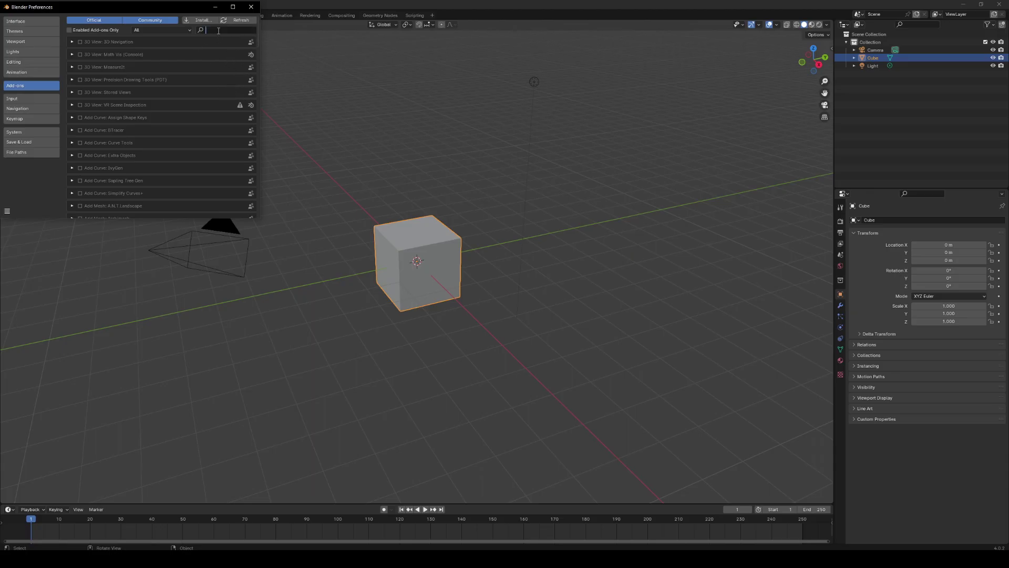
text(rbx)
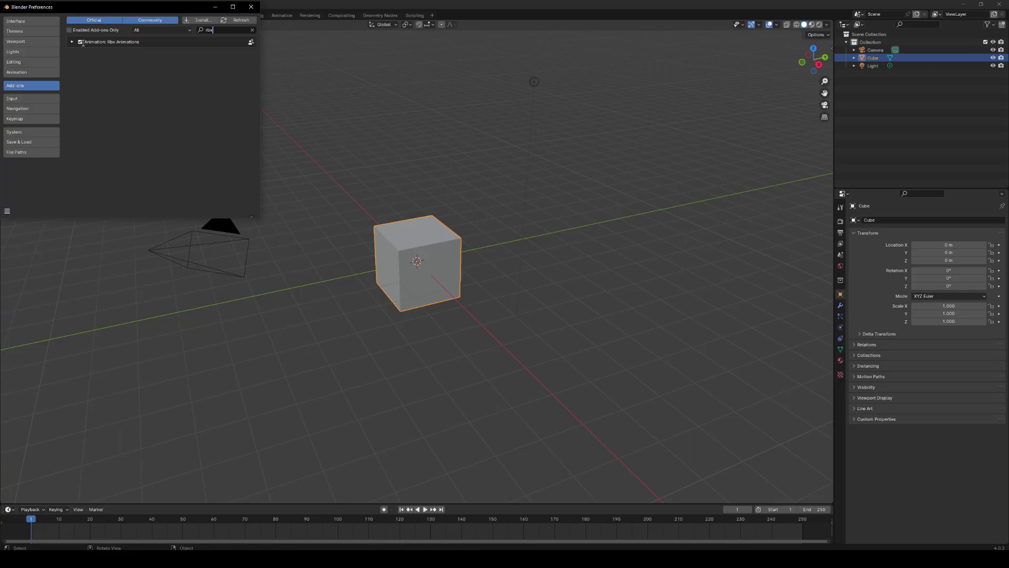
click(251, 7)
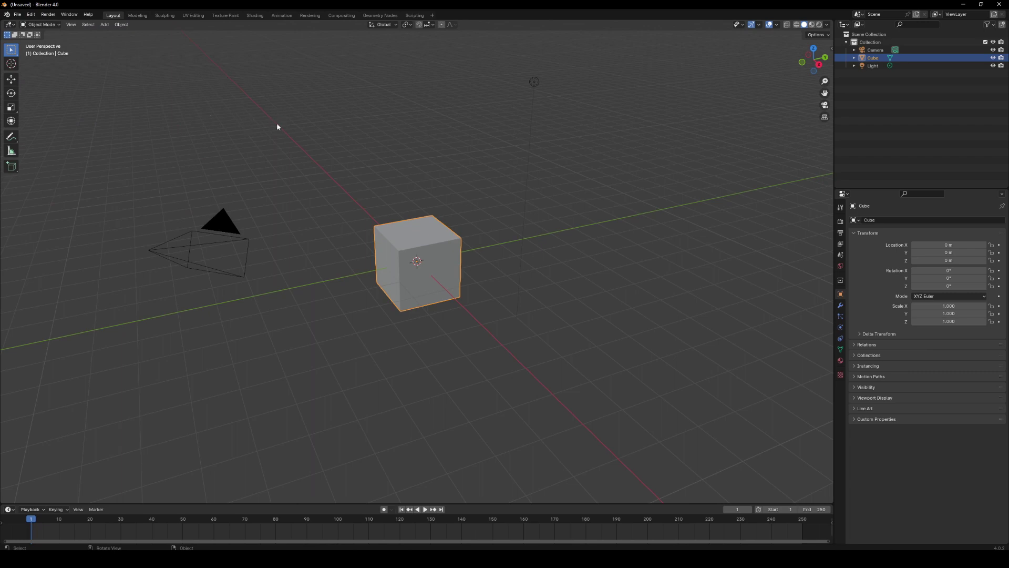
Step: Open the Roblox rig file R6IK_1.blend from the Downloads folder
click(18, 14)
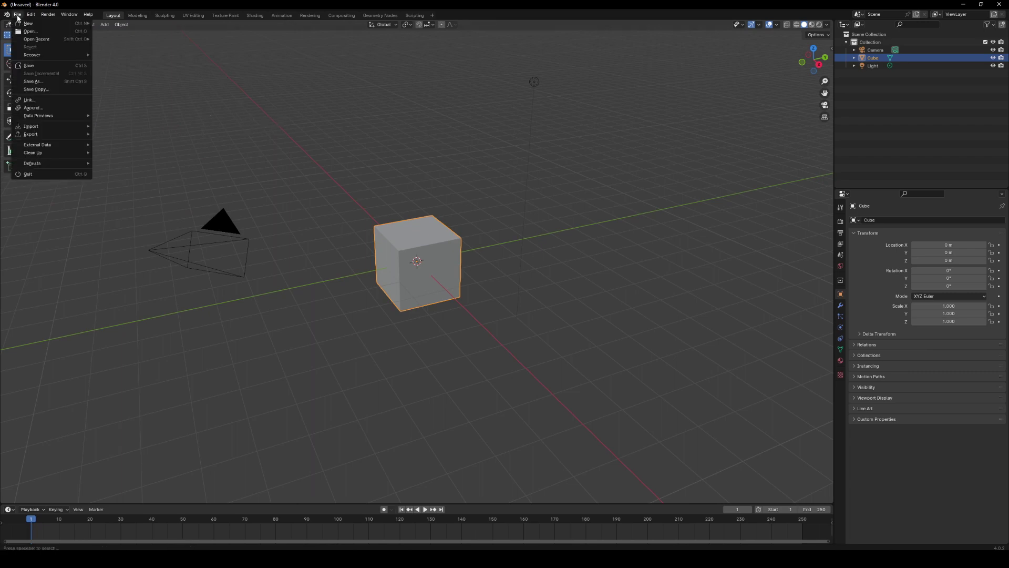
click(30, 31)
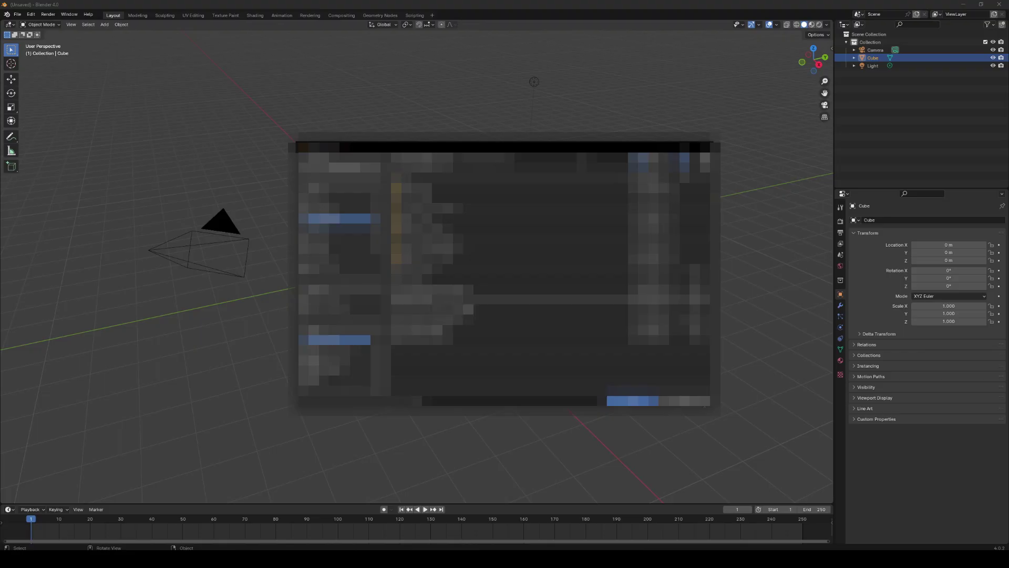
double_click(456, 300)
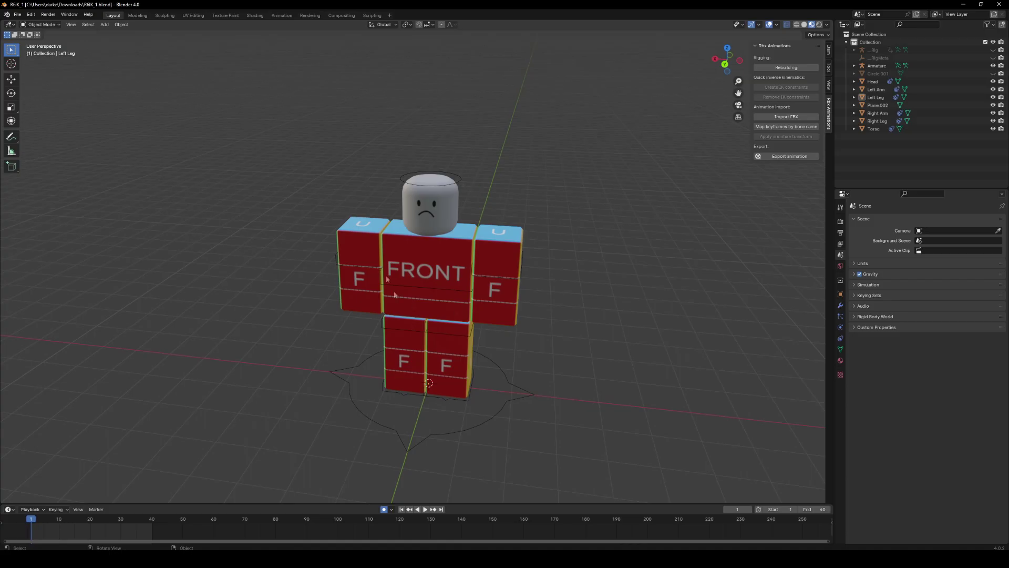
drag(727, 61, 707, 71)
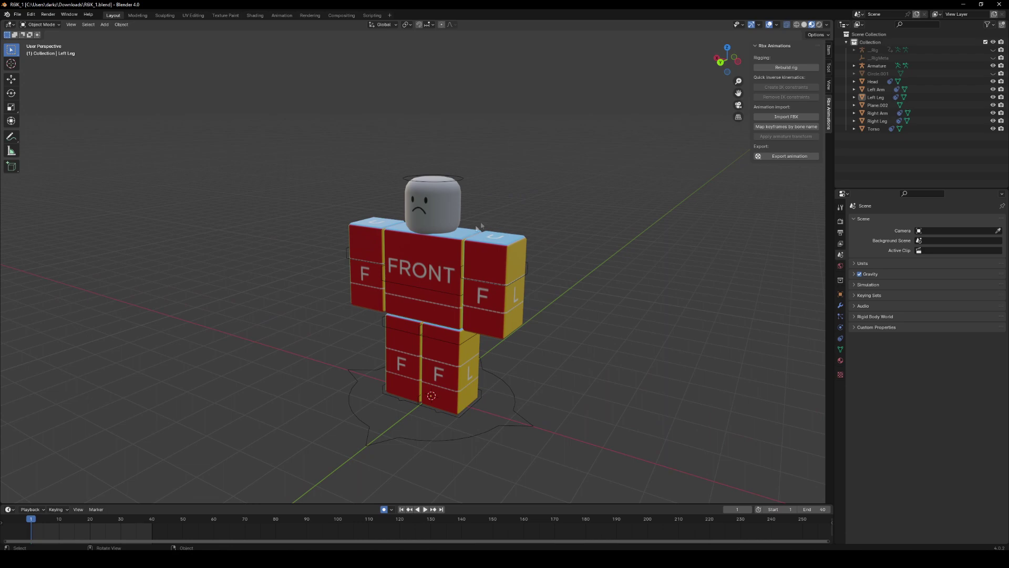
Step: In the Shading workspace, assign the existing material named Material to the left leg
click(253, 15)
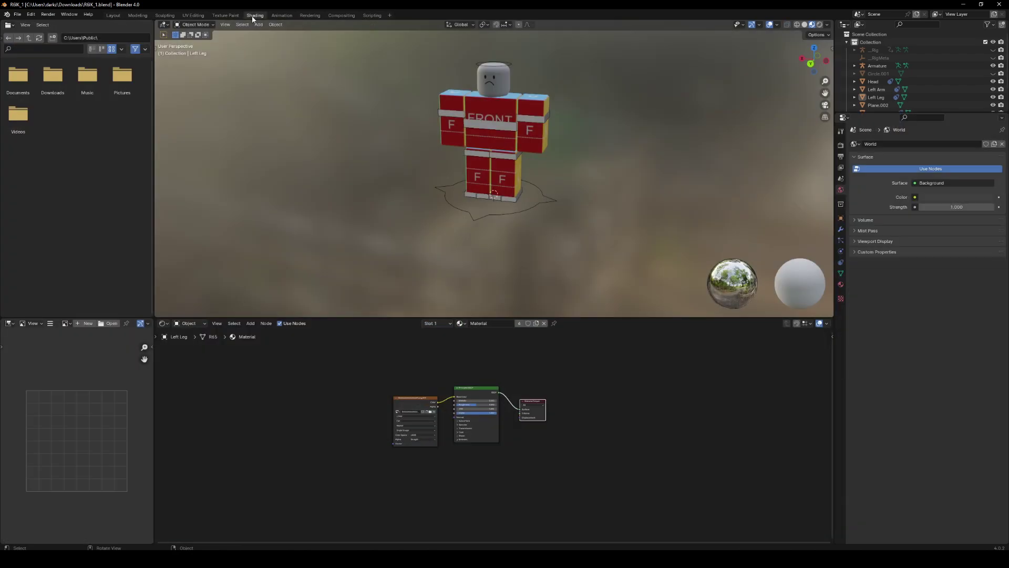
click(463, 323)
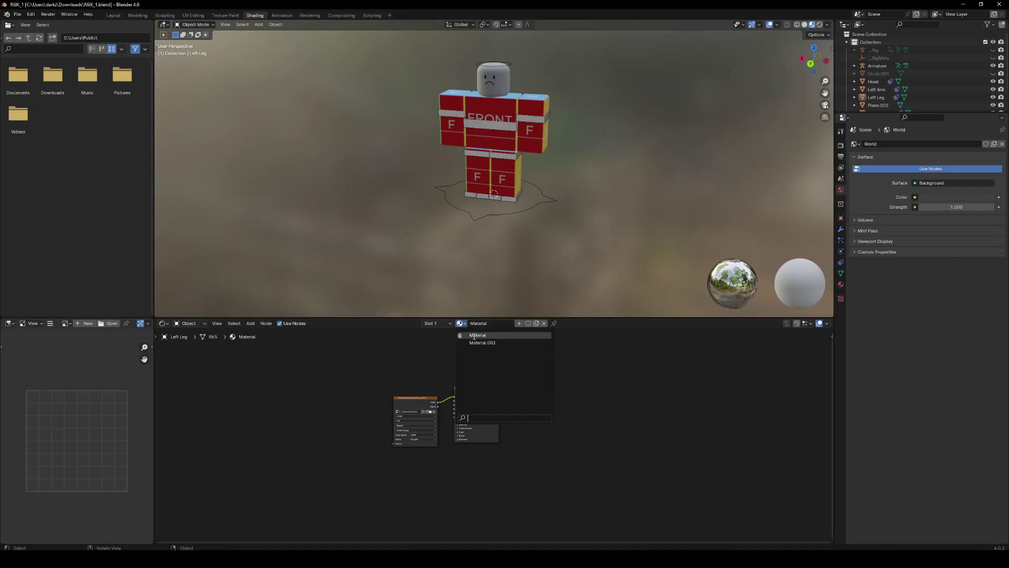
click(474, 336)
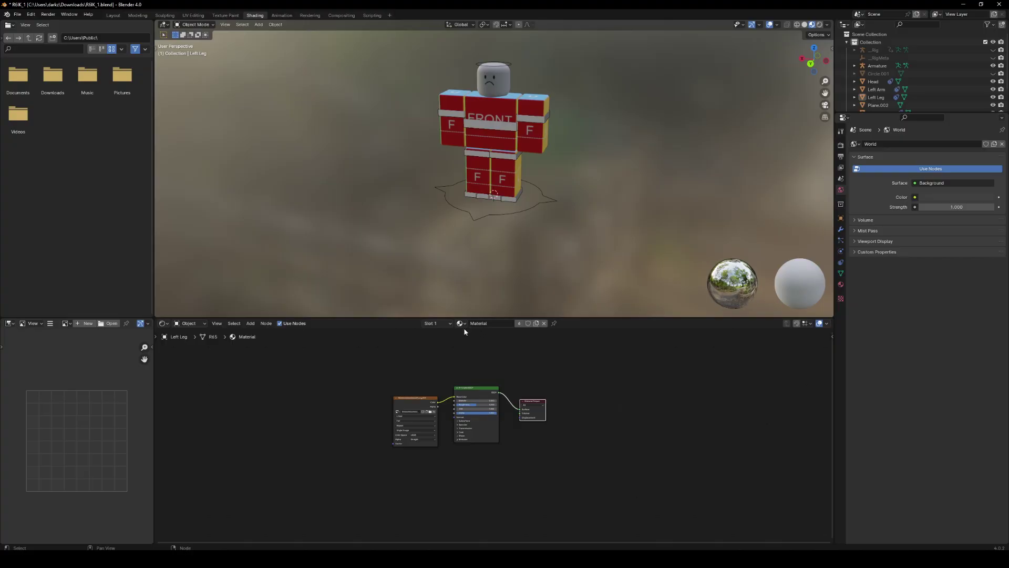
Step: Switch to the Animation workspace, set the start frame to 0 and put the playhead on frame 0
click(281, 15)
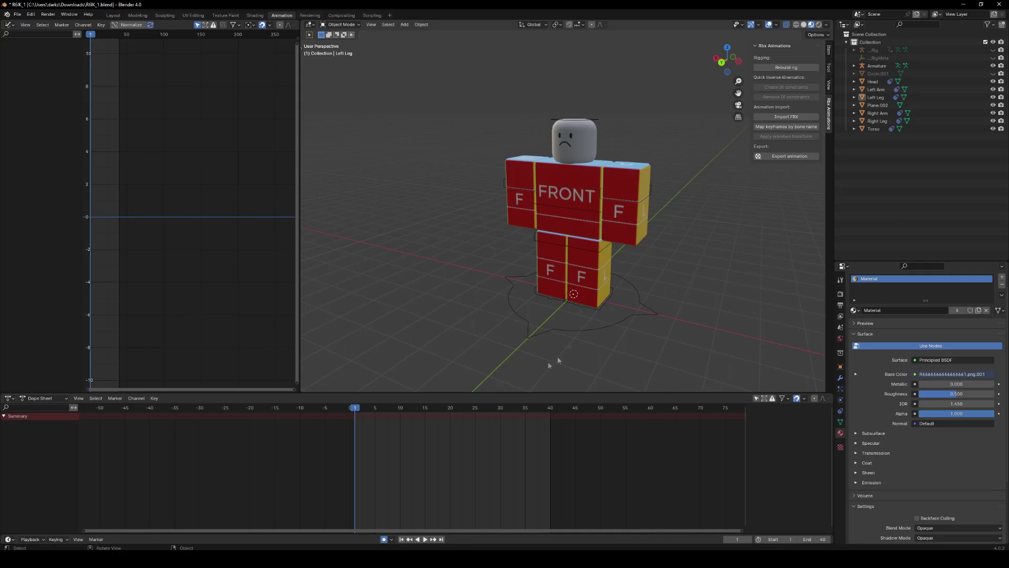
click(776, 539)
key(Return)
drag(354, 408, 351, 409)
key(space)
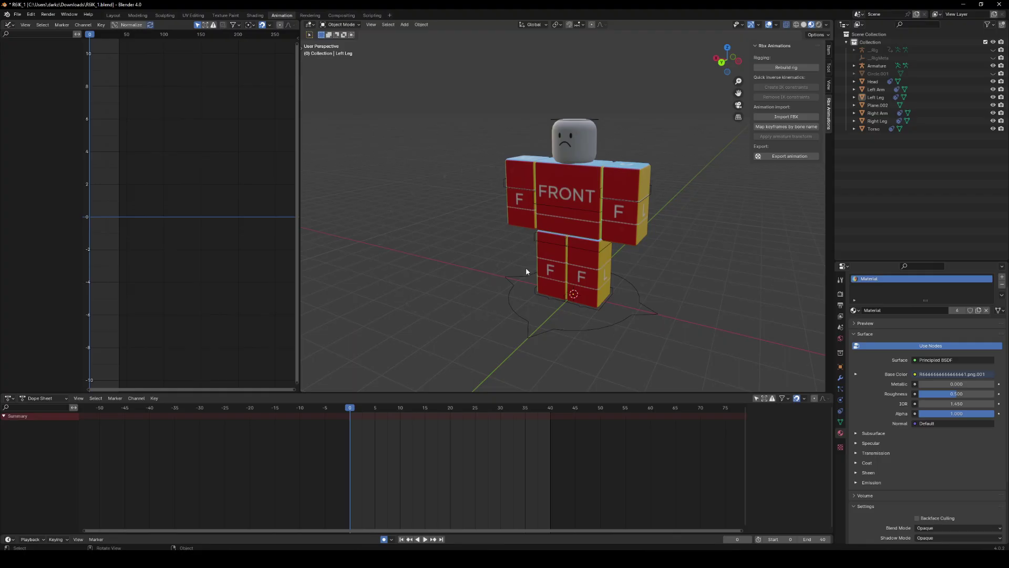
Step: Set the animation's end frame to 120
click(816, 538)
key(BackSpace)
text(120)
key(Return)
scroll(481, 528, down, 2)
drag(481, 530, 654, 523)
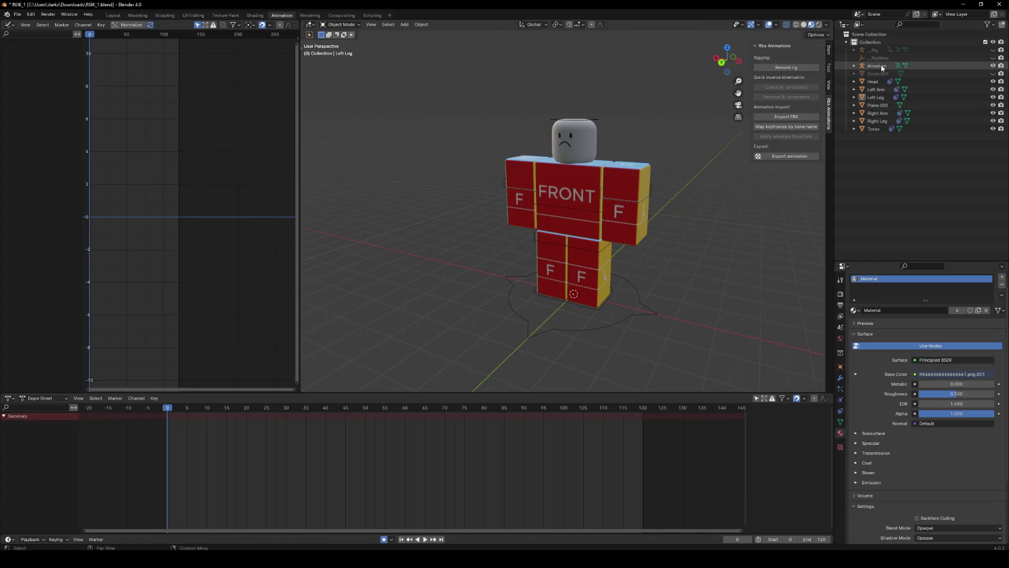
Step: Select the Armature, switch it to Pose Mode and show the viewport tools
click(877, 65)
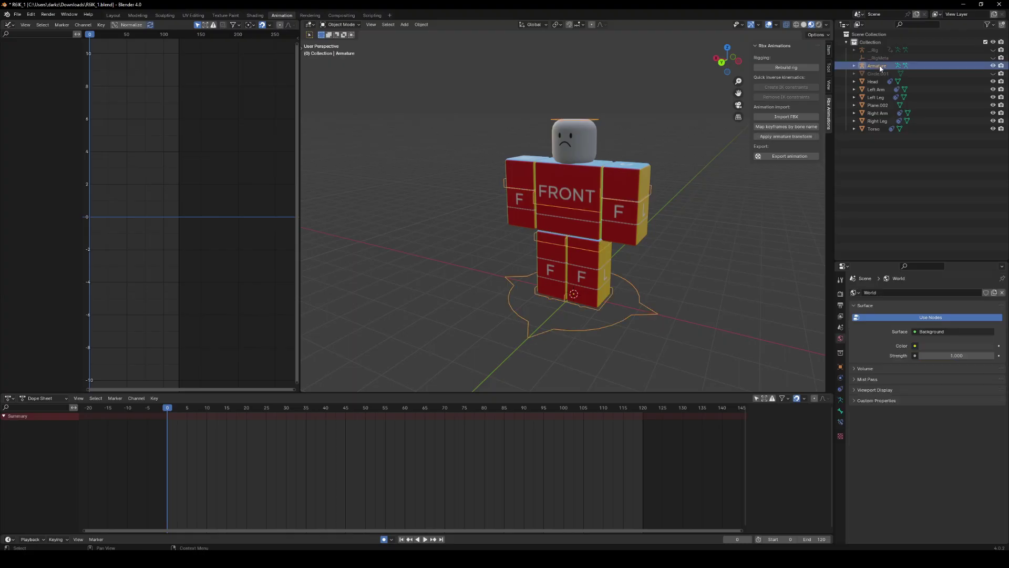
click(355, 26)
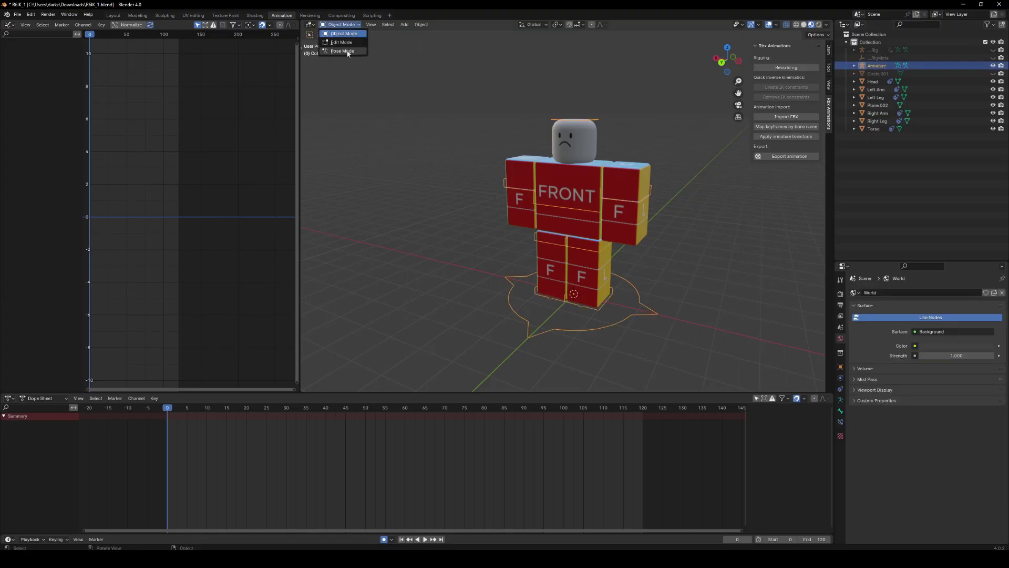
click(347, 51)
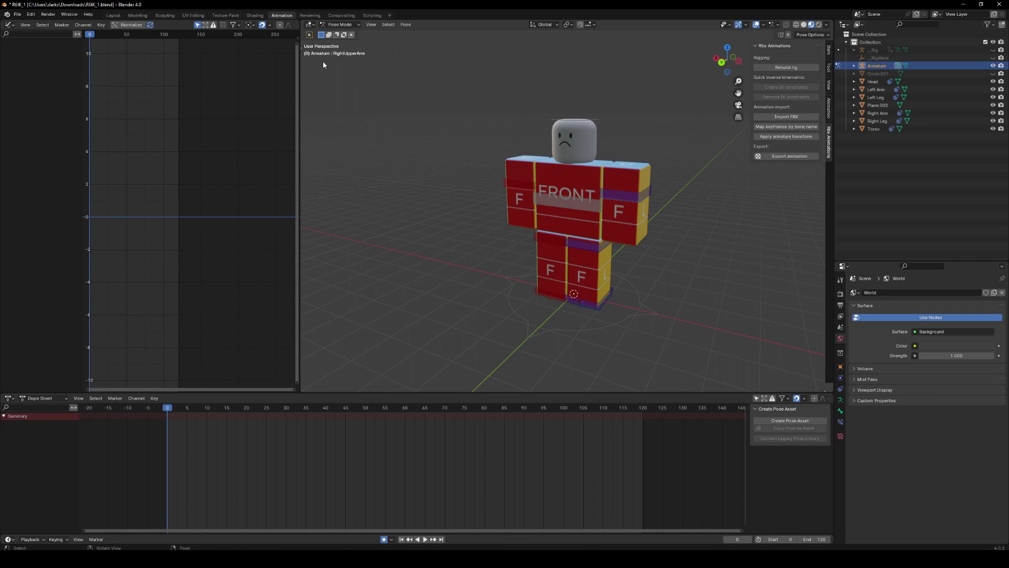
click(300, 48)
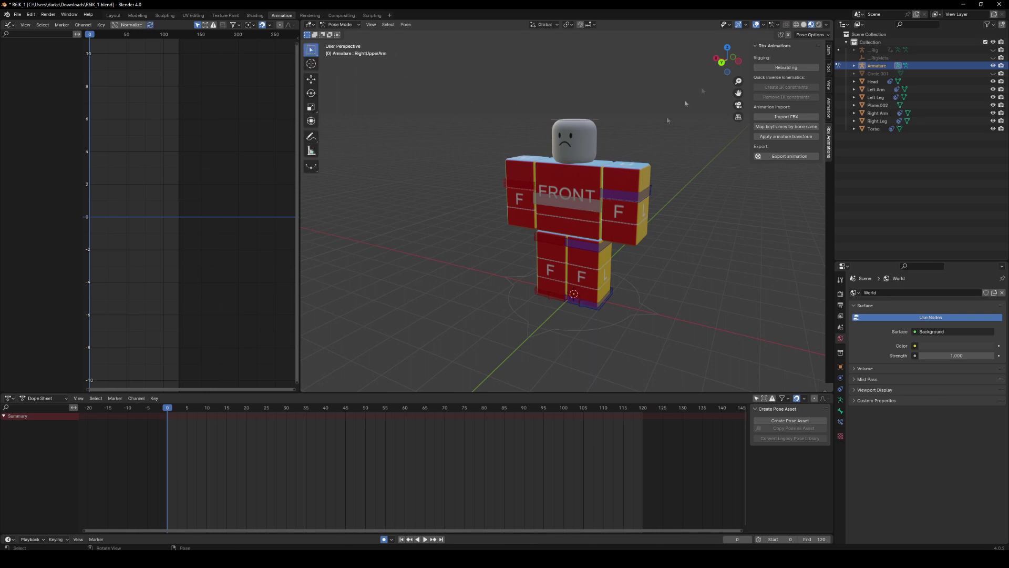
drag(731, 59, 735, 59)
Step: Scrub the timeline, compare its seconds and frame displays, and return the playhead to frame 0
click(176, 410)
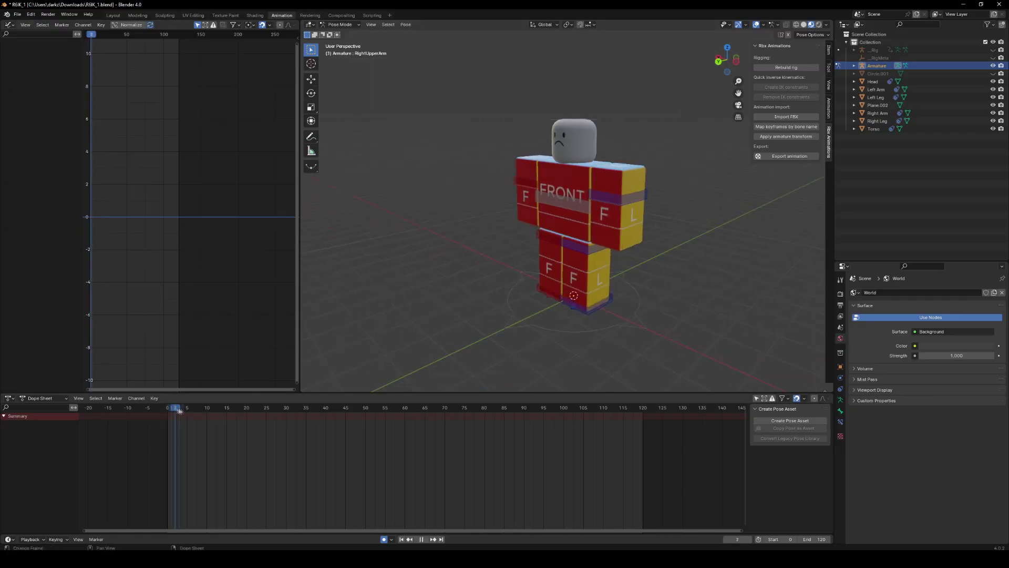
drag(414, 402, 169, 414)
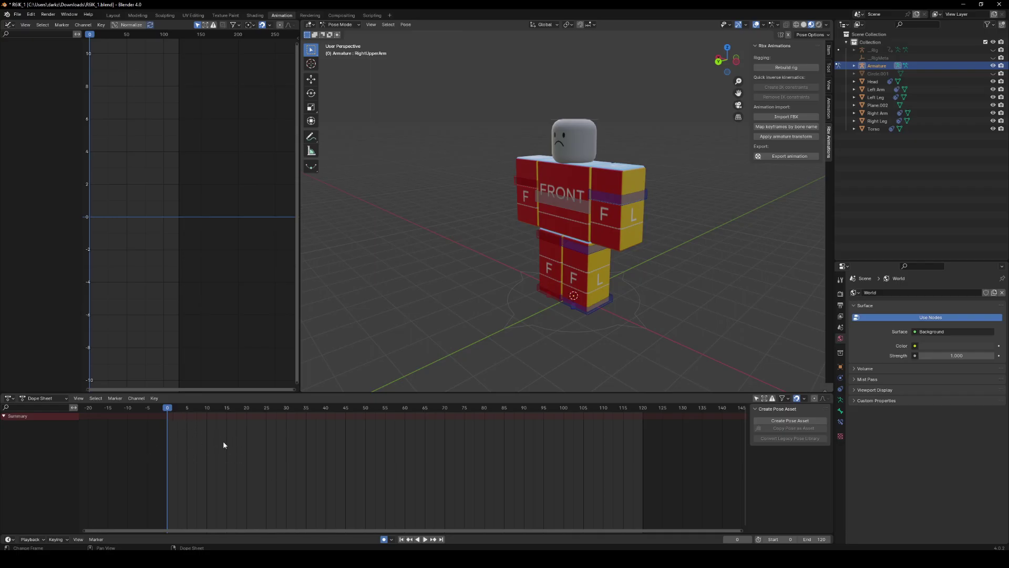
key(ctrl+t)
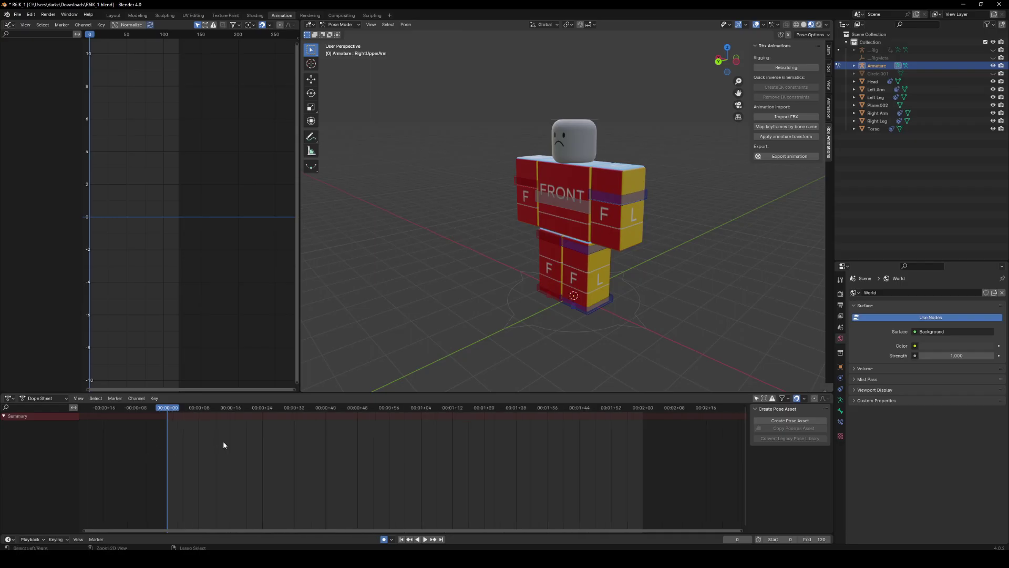
click(231, 409)
click(188, 411)
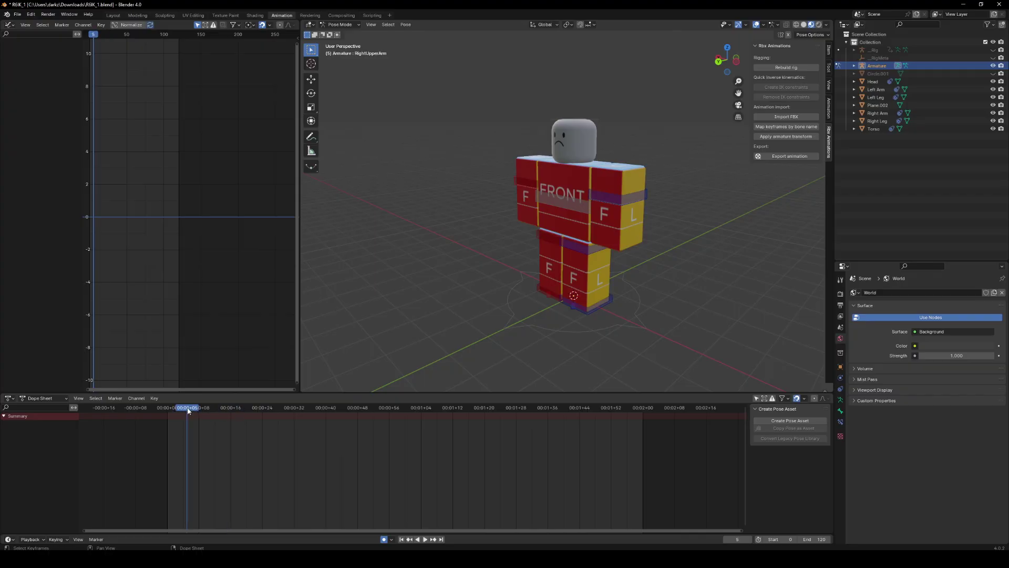
key(ctrl+t)
click(169, 410)
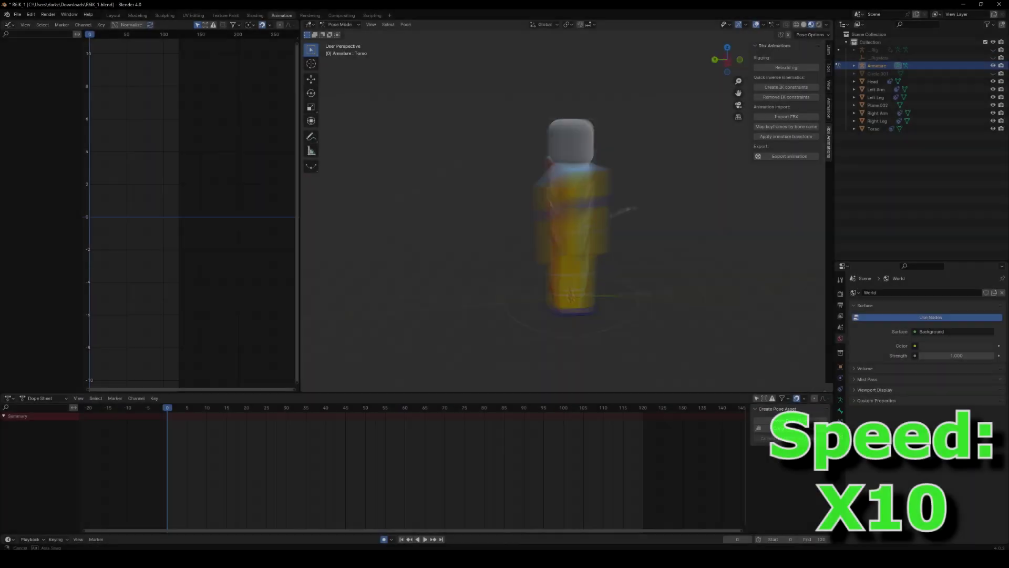
Step: At frame 0, rotate the rig's torso to start the idle pose
click(311, 93)
drag(572, 221, 547, 238)
middle_drag(547, 237, 605, 236)
Step: Move the torso and leg controls at frame 0 to put the character in a wide stance
click(311, 80)
drag(568, 337, 525, 332)
middle_drag(526, 263, 605, 263)
drag(542, 336, 573, 328)
middle_drag(573, 315, 594, 294)
Step: Rotate and reposition the leg controls at frame 0 so the right leg stands forward and the left leg back
click(311, 94)
click(512, 358)
drag(581, 353, 557, 341)
click(577, 331)
click(311, 79)
click(647, 344)
middle_drag(500, 295, 594, 294)
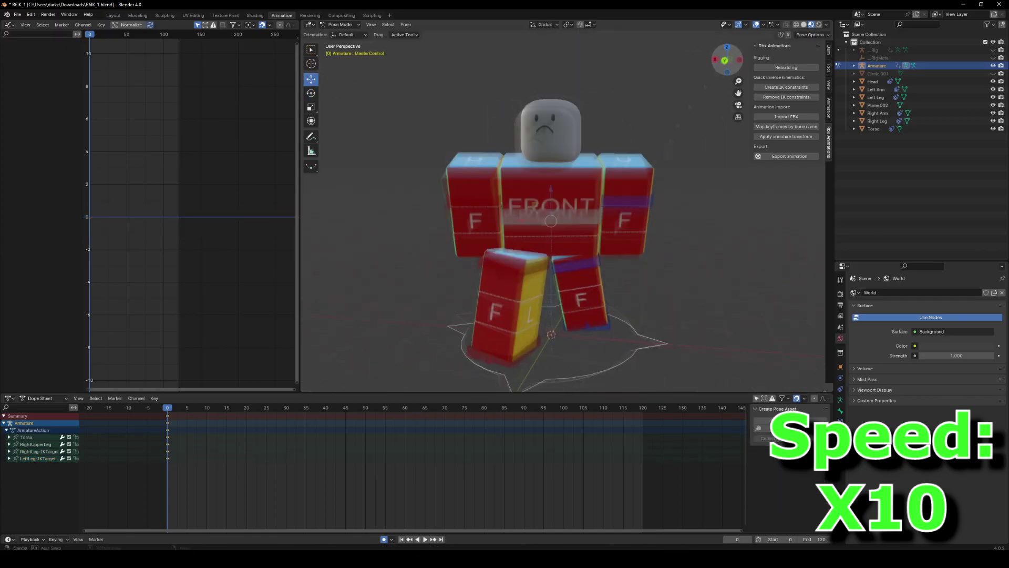
Step: Rotate the left upper arm outward at frame 0 and move it against the shoulder
click(628, 202)
click(312, 94)
drag(626, 210, 638, 203)
click(311, 79)
drag(581, 166, 581, 174)
middle_drag(594, 237, 499, 236)
drag(559, 197, 552, 198)
middle_drag(500, 237, 595, 236)
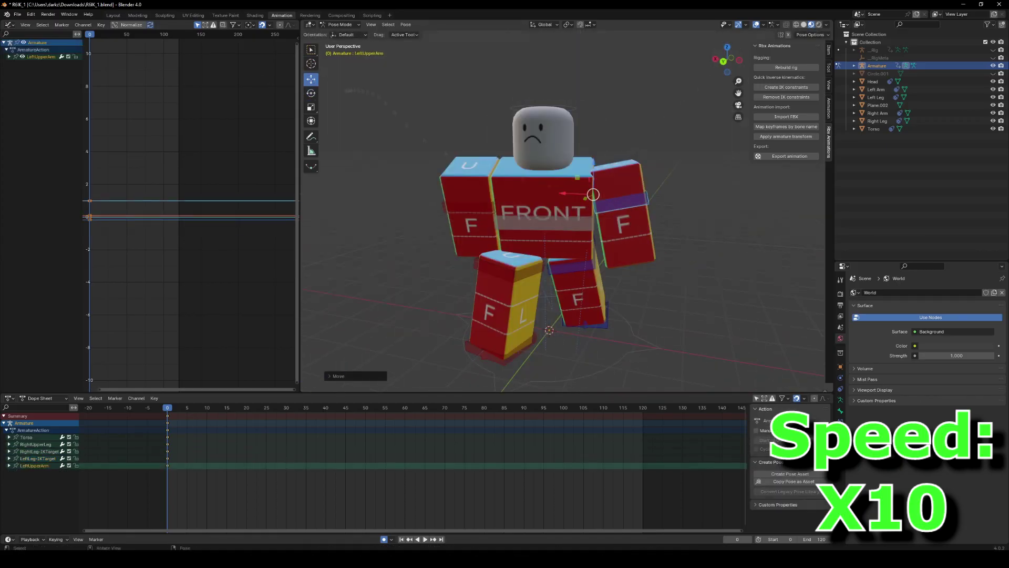
Step: Rotate the right upper arm away from the body at frame 0 and move it against the shoulder
click(311, 93)
click(464, 206)
drag(473, 210, 463, 199)
middle_drag(499, 236, 594, 236)
drag(594, 221, 604, 228)
middle_drag(594, 236, 499, 240)
click(311, 79)
drag(479, 190, 479, 190)
mouse_move(473, 236)
middle_down()
mouse_move(630, 247)
mouse_move(484, 241)
middle_up()
mouse_move(552, 236)
middle_down()
mouse_move(510, 234)
mouse_move(552, 236)
middle_up()
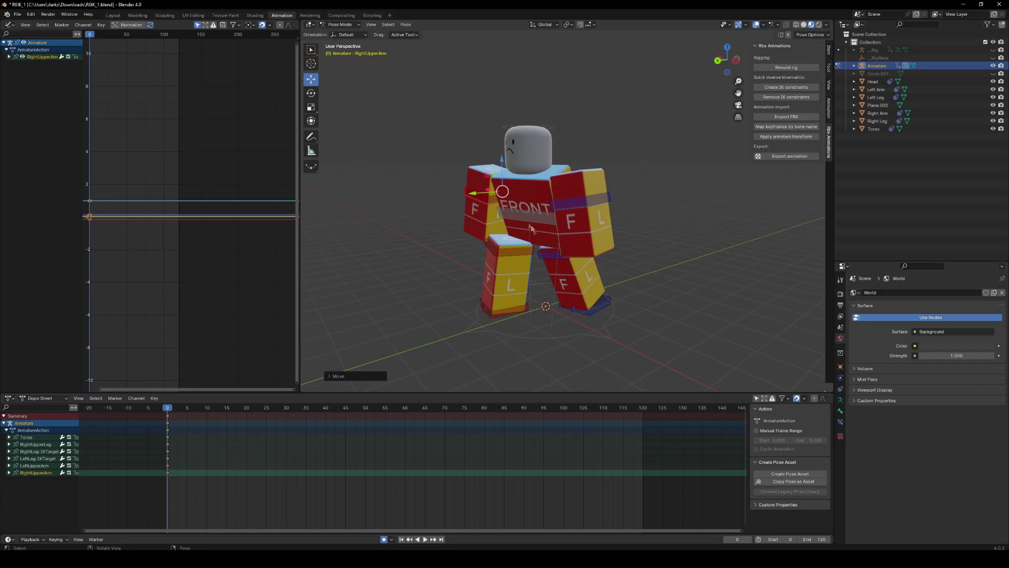
drag(721, 70, 760, 61)
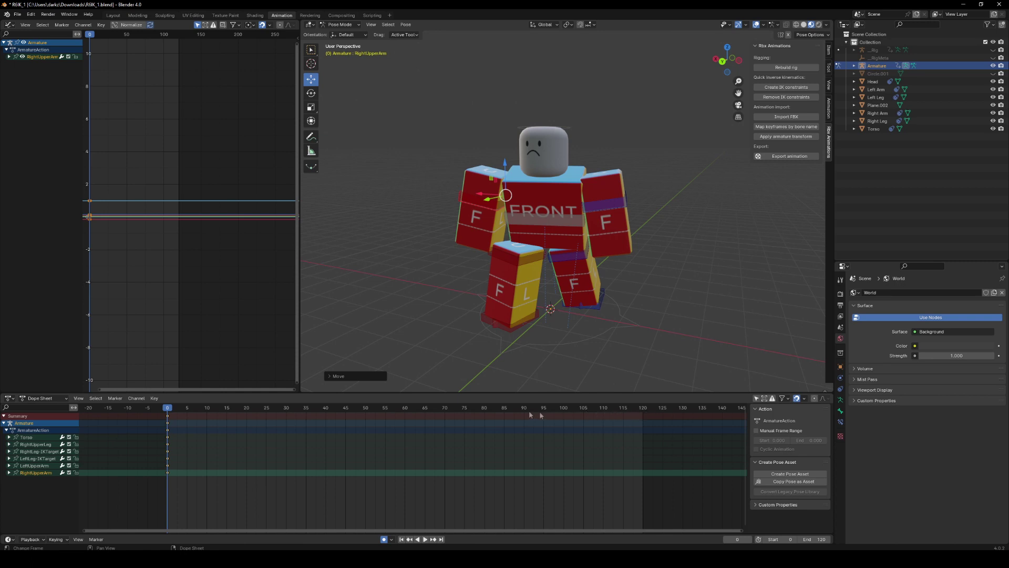
Step: At frame 60, rotate the torso so the upper body leans forward
click(405, 410)
drag(730, 60, 719, 59)
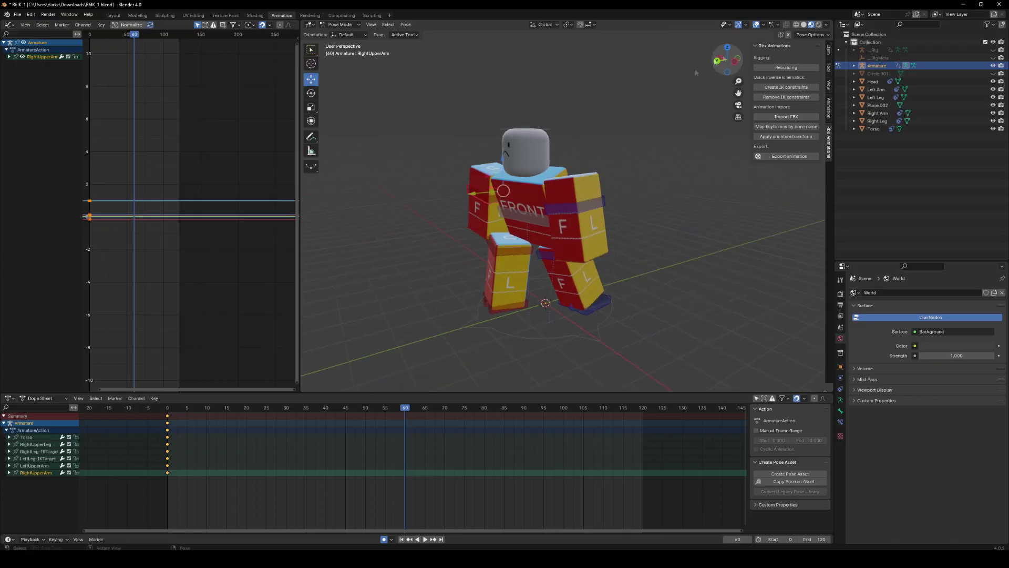
click(529, 221)
drag(728, 60, 721, 63)
click(311, 93)
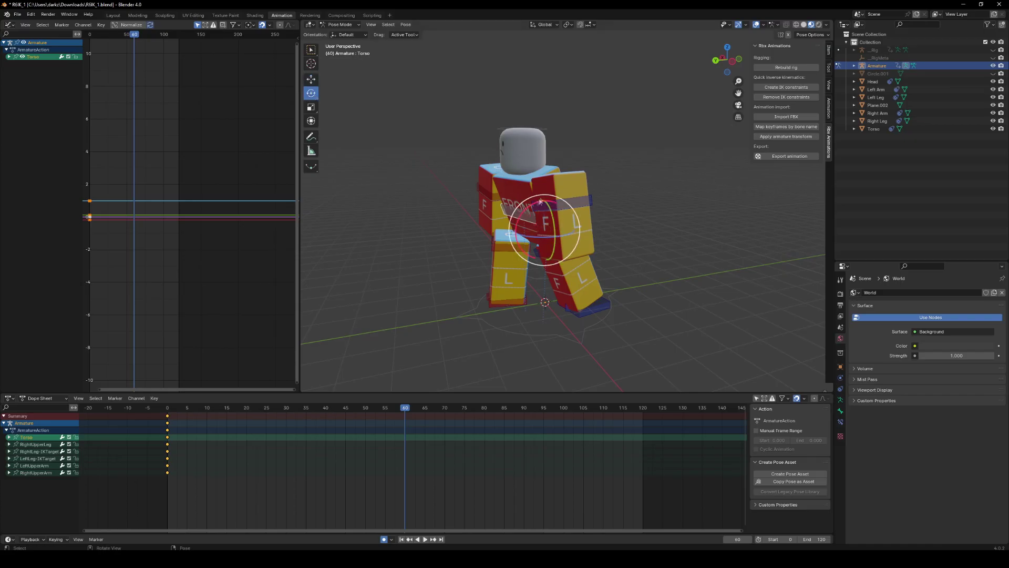
drag(532, 203, 498, 240)
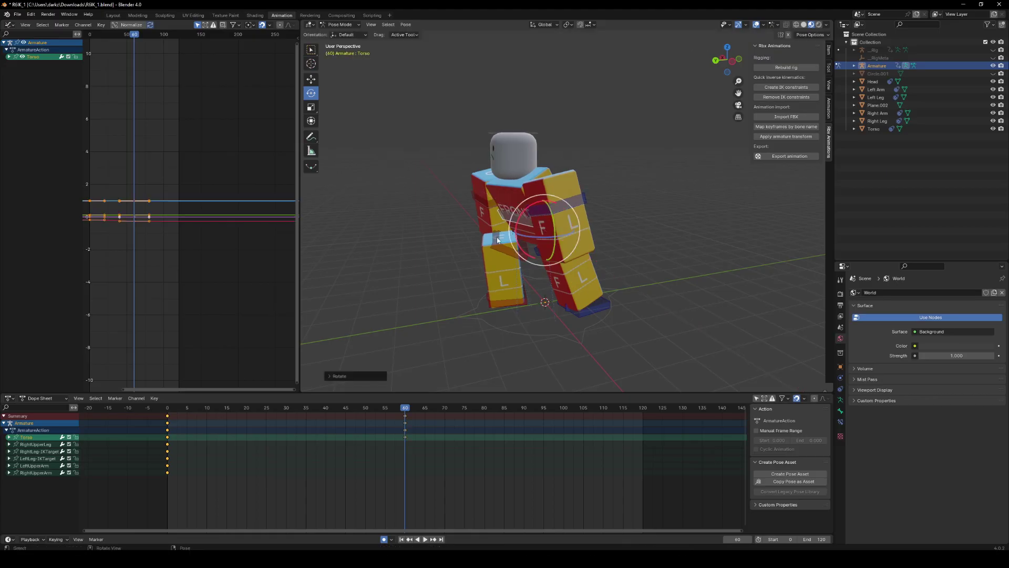
Step: Move the right leg's IK target at frame 60 to adjust the front foot under the leaning torso
click(513, 306)
key(shift+space)
key(g)
drag(511, 268, 542, 238)
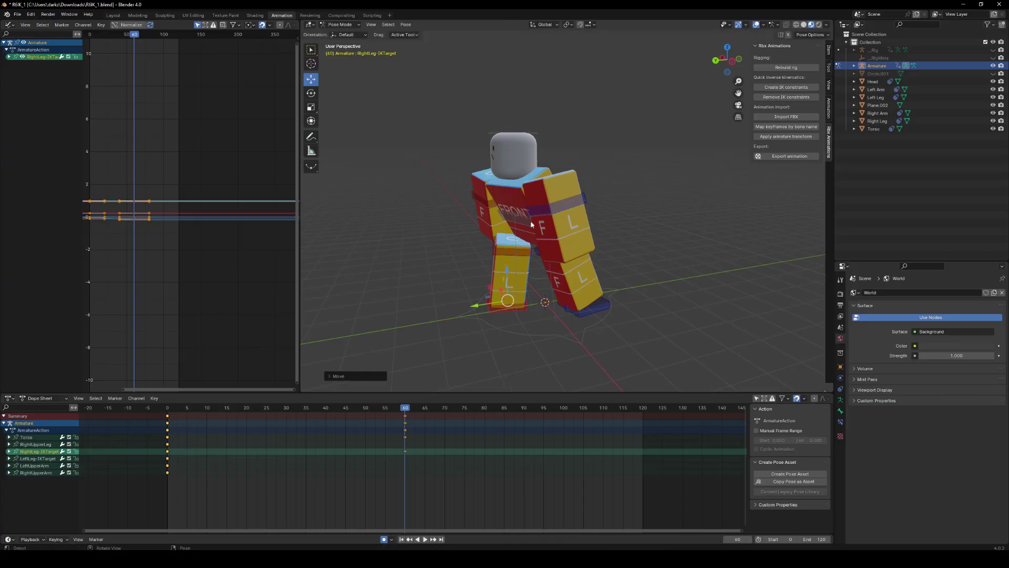
Step: Play back and scrub the animation to review the motion between the poses at frames 0 and 60
click(529, 223)
key(shift+ctrl+space)
key(space)
drag(230, 409, 451, 411)
key(space)
key(Escape)
Step: Raise the right upper leg bone by about 0.08 m along Z at frame 60 and compare it with frame 0
drag(727, 76, 722, 92)
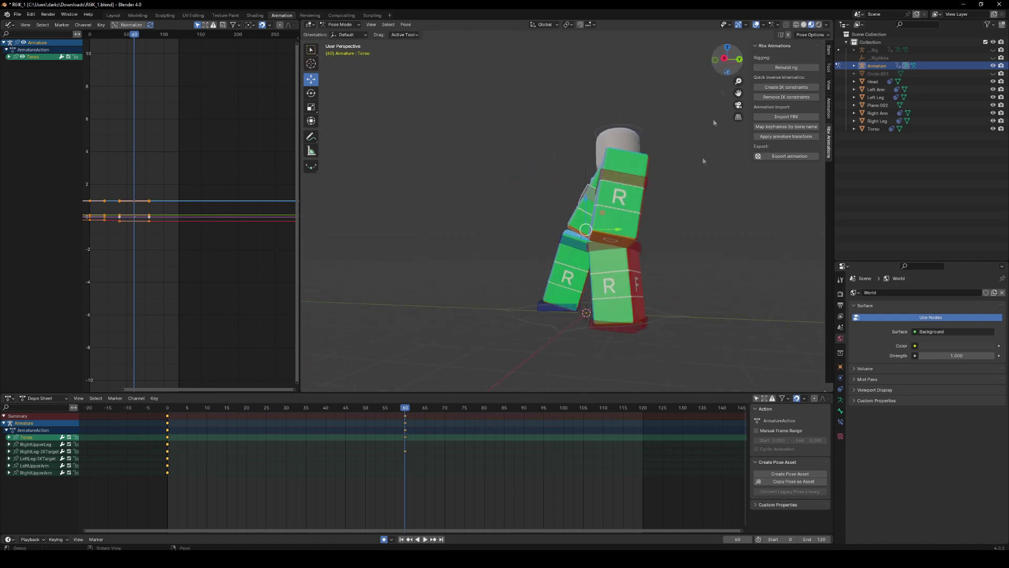
click(623, 326)
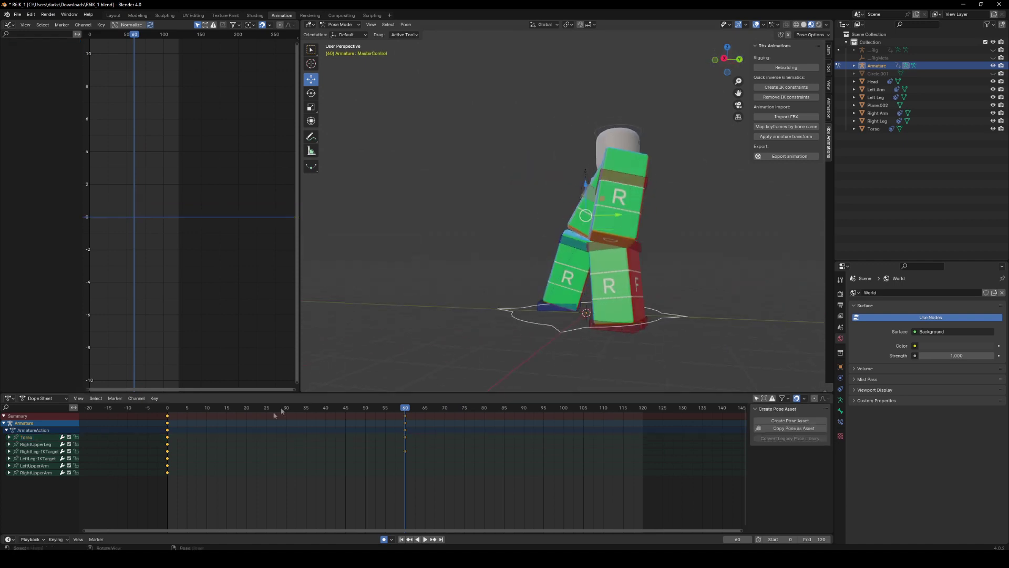
click(168, 411)
click(406, 410)
click(596, 248)
drag(615, 210, 615, 207)
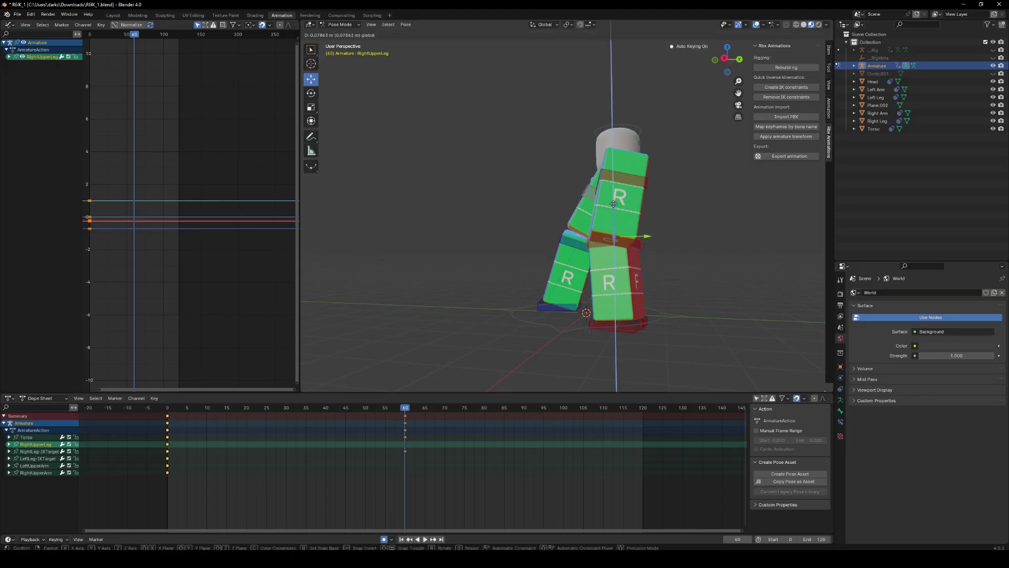
click(168, 408)
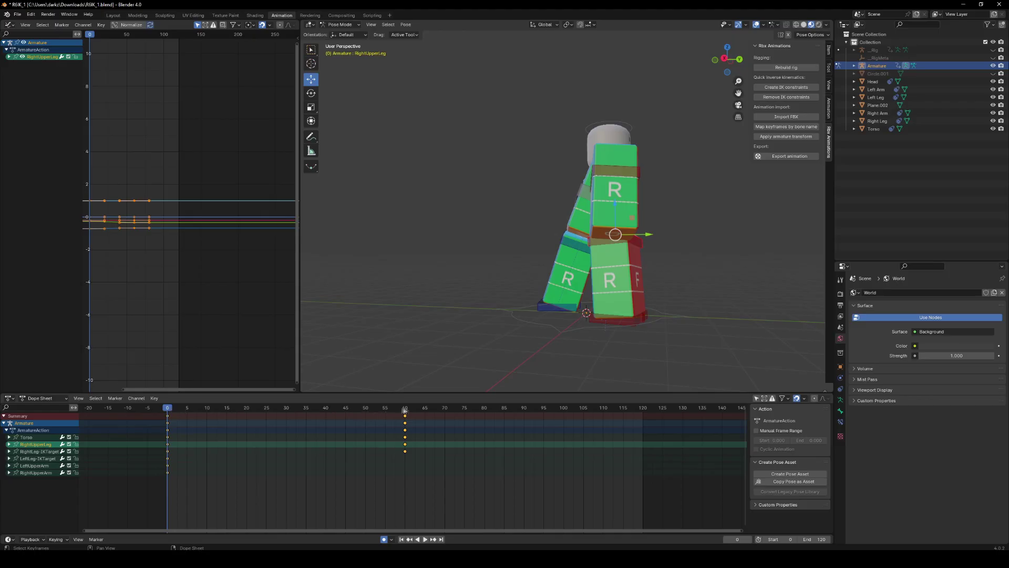
Step: Raise the right upper leg bone slightly along Z at frame 60, comparing the pose with frame 0
click(405, 409)
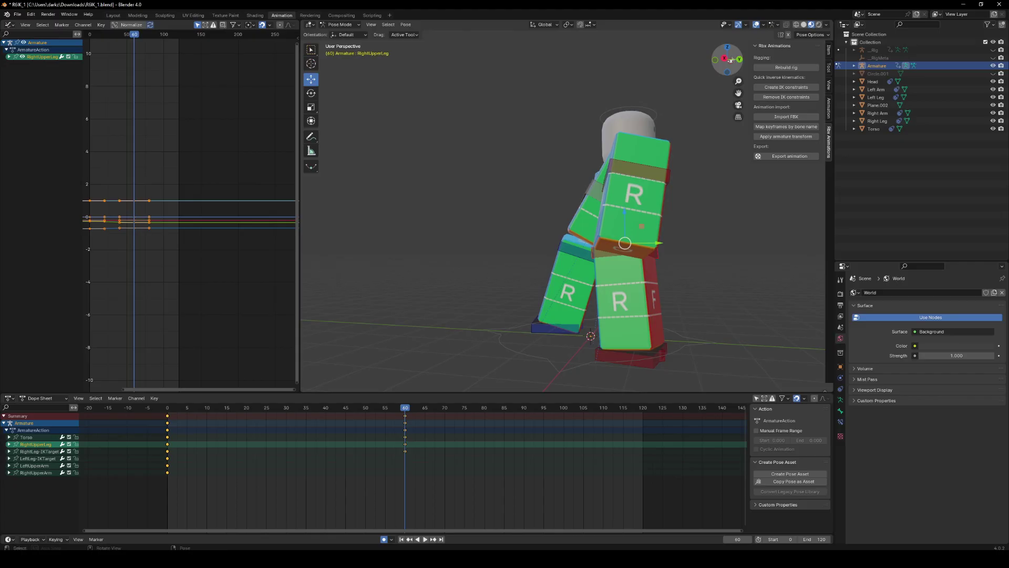
drag(727, 59, 727, 50)
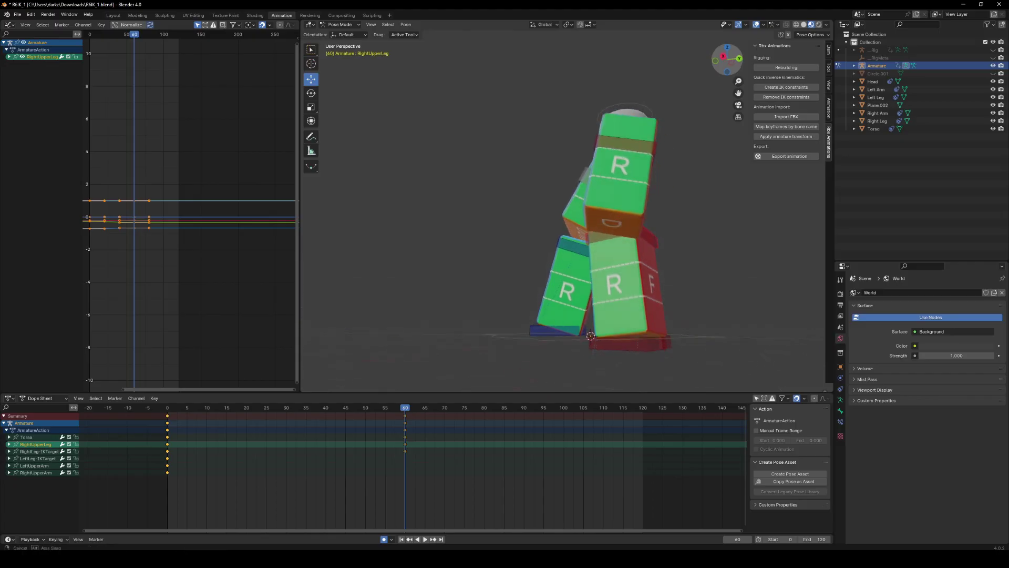
click(167, 408)
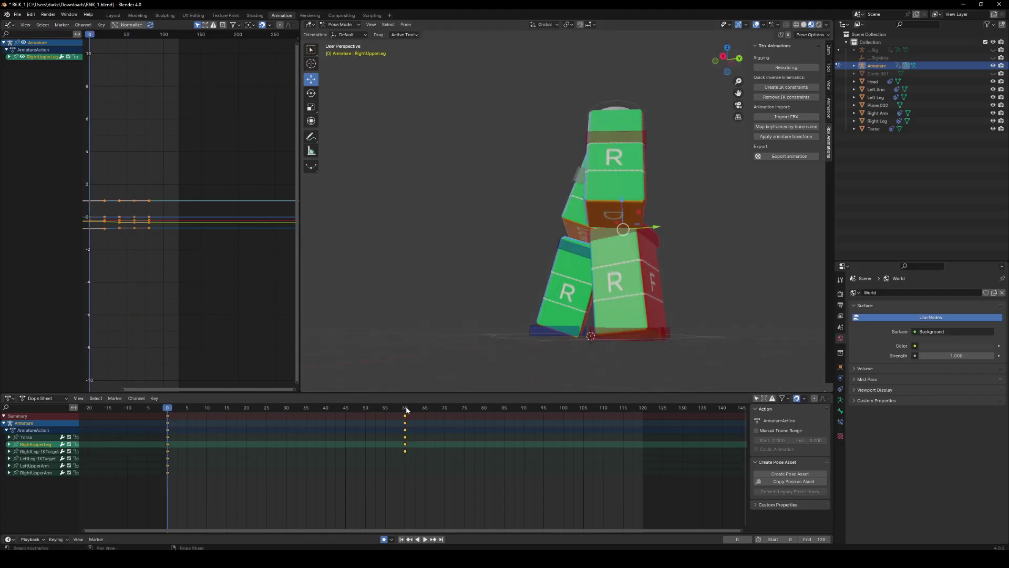
click(405, 409)
drag(621, 204, 619, 202)
click(169, 409)
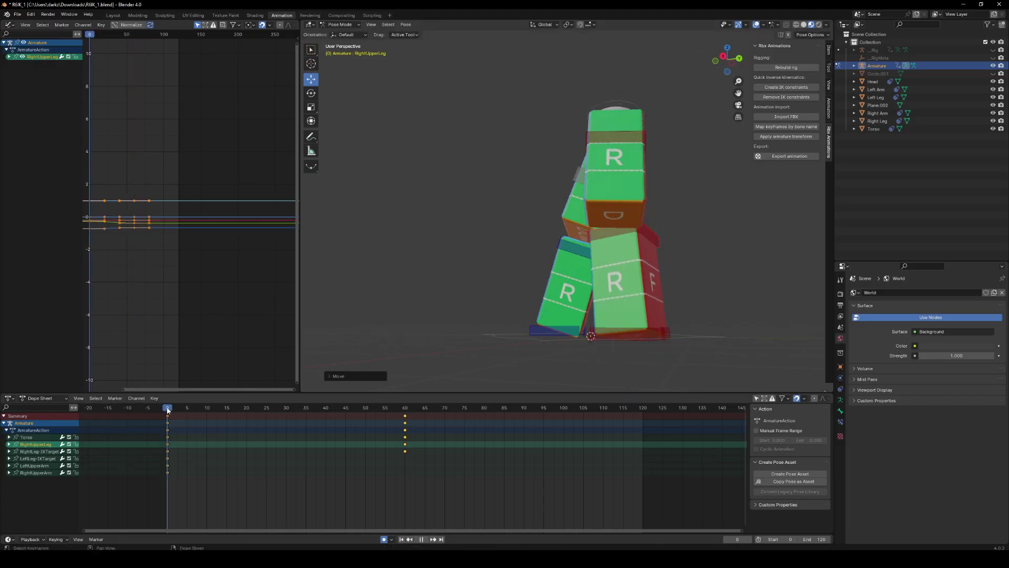
click(406, 409)
Step: From the rig's left side, lower the left upper leg bone slightly along Z at frame 60 and compare it with frame 0
drag(732, 62, 975, 63)
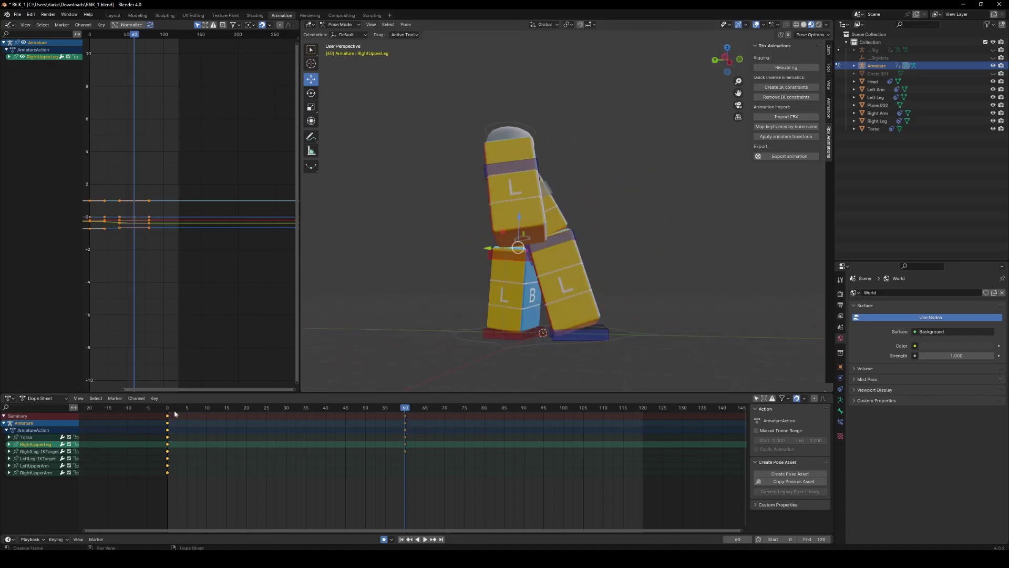
click(168, 409)
click(405, 409)
click(551, 224)
drag(550, 213, 550, 214)
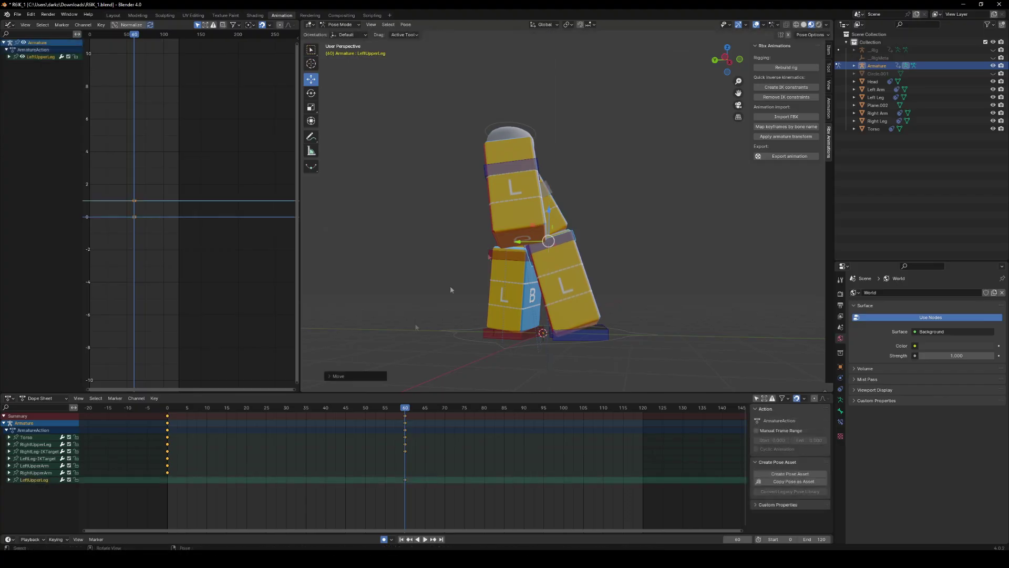
click(167, 408)
click(405, 409)
key(space)
key(space)
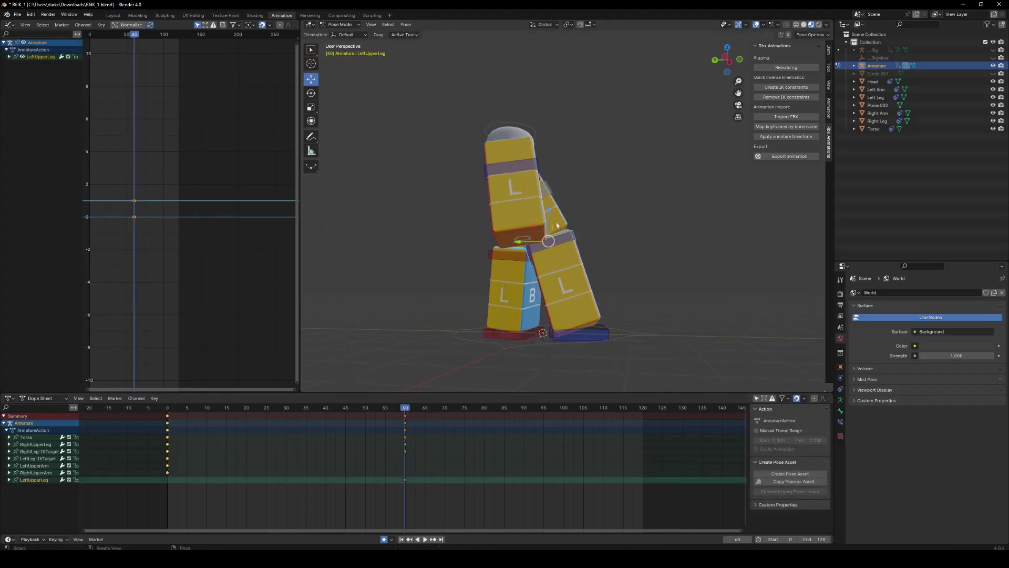
Step: Lower the left upper leg bone further along Z in small increments at frame 60, checking each against frame 0
drag(550, 207, 550, 214)
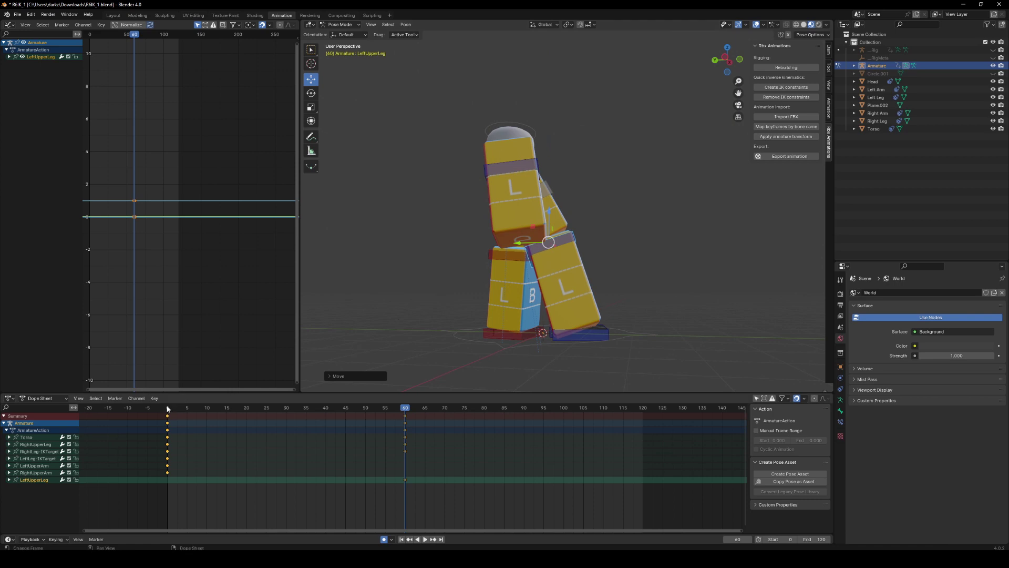
click(168, 409)
click(405, 409)
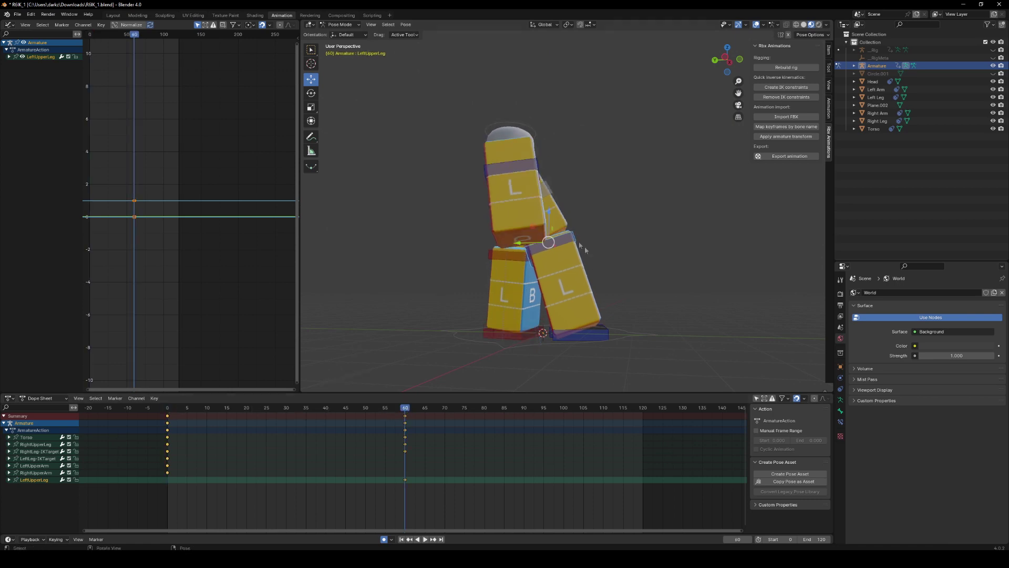
drag(550, 211, 550, 214)
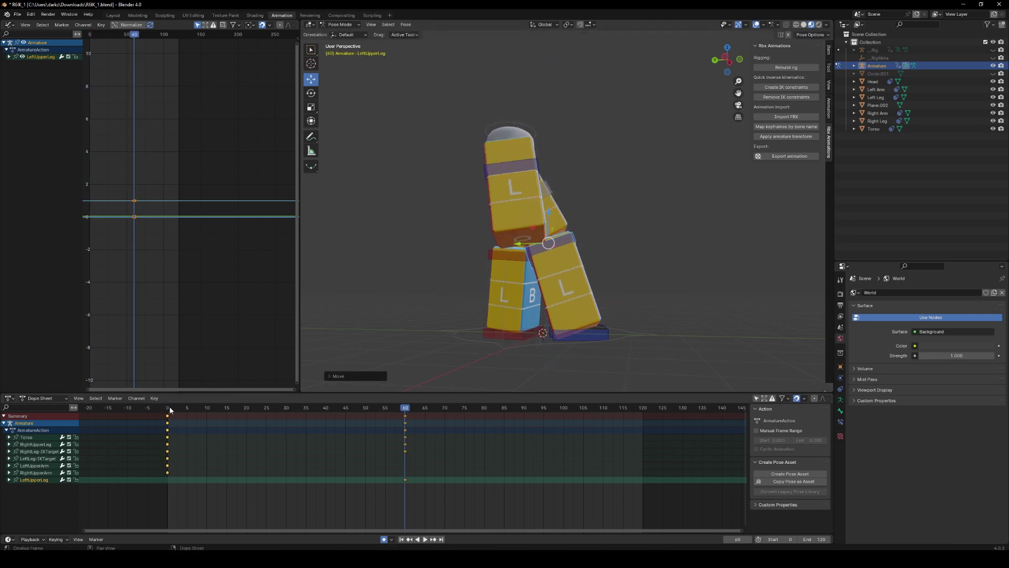
click(168, 408)
click(405, 409)
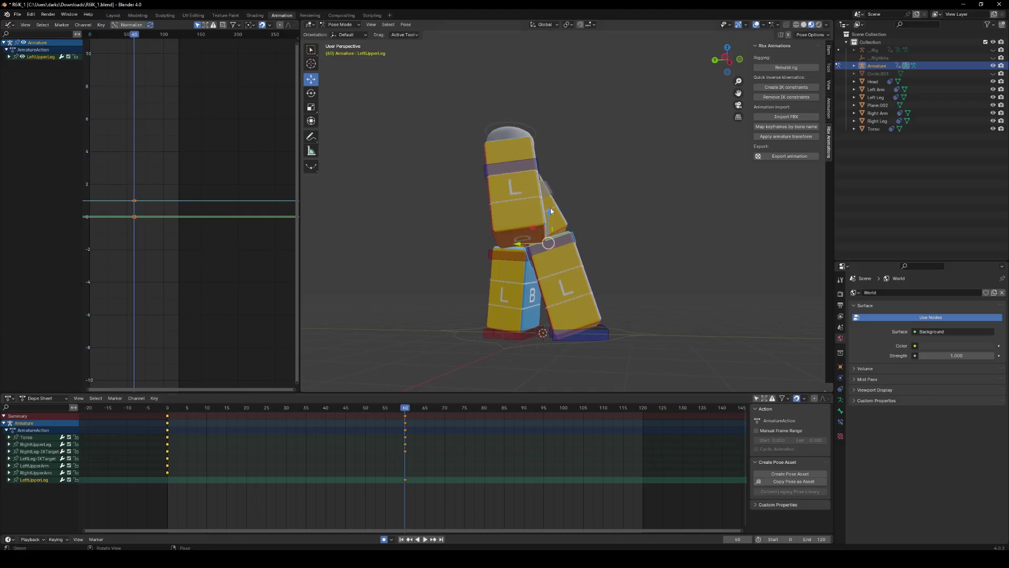
drag(550, 212, 550, 212)
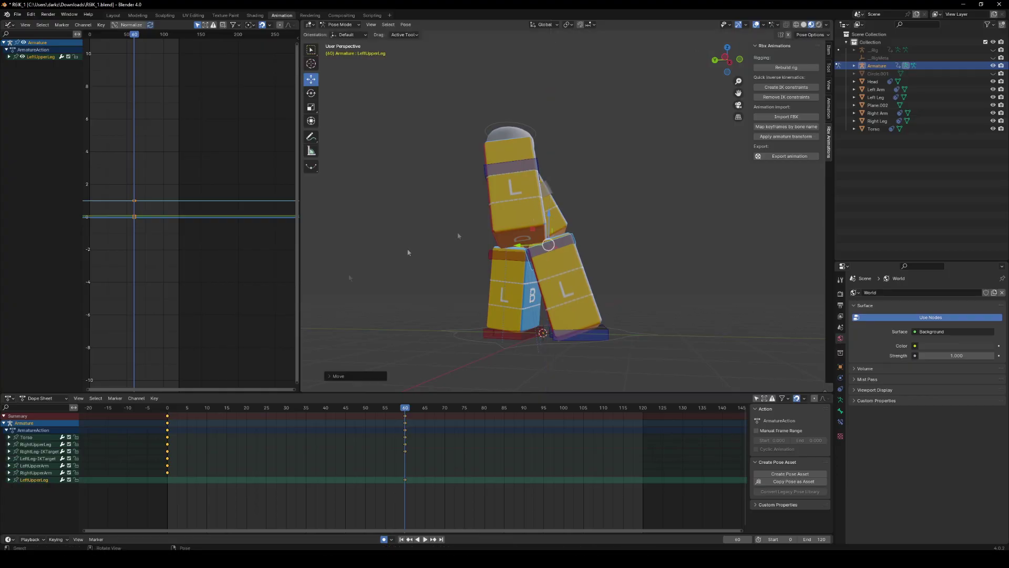
click(168, 408)
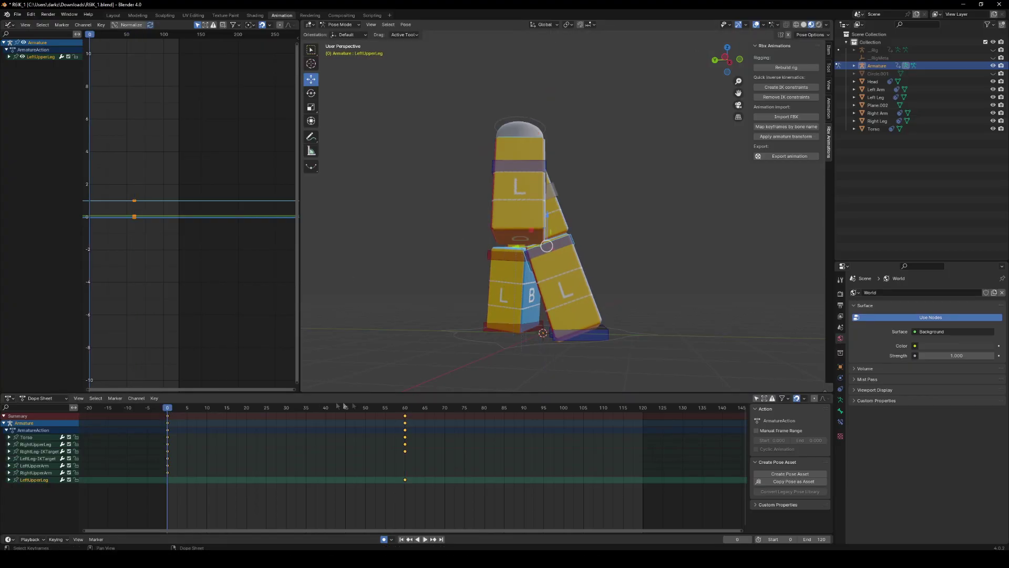
click(405, 410)
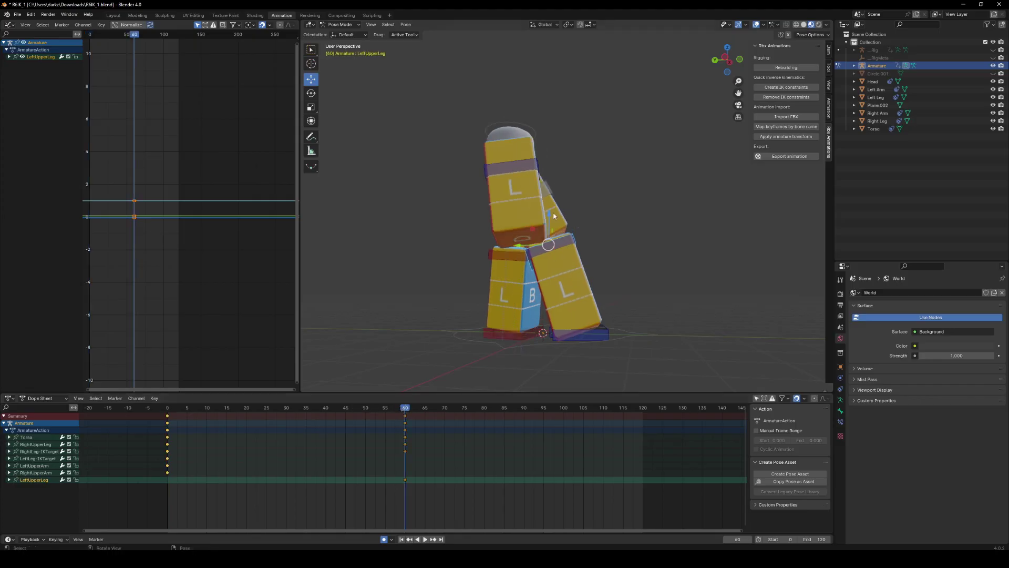
drag(550, 213, 550, 217)
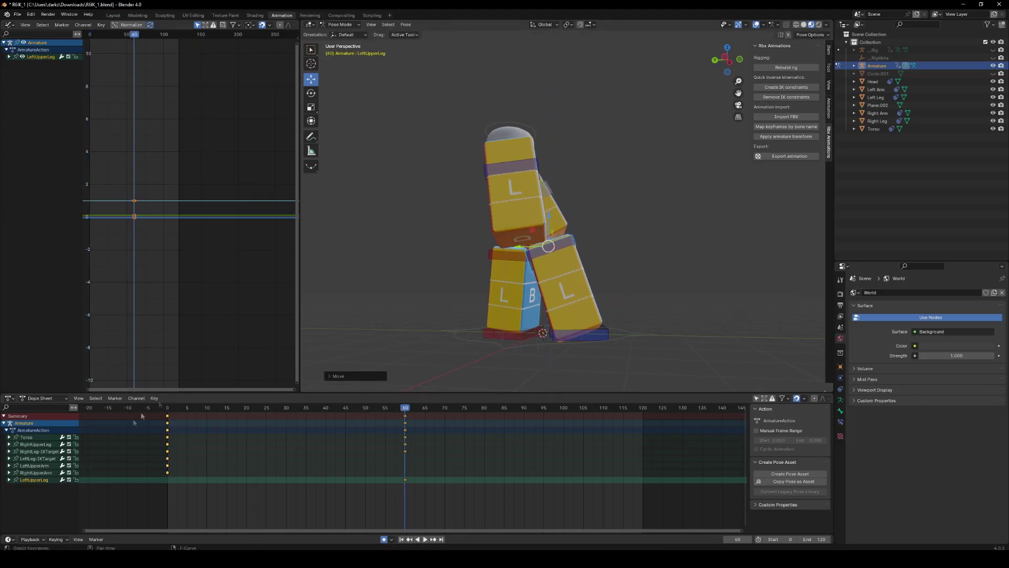
click(168, 407)
key(Up)
Step: Play back and scrub the animation from the front to review the leg and torso motion
click(169, 408)
key(space)
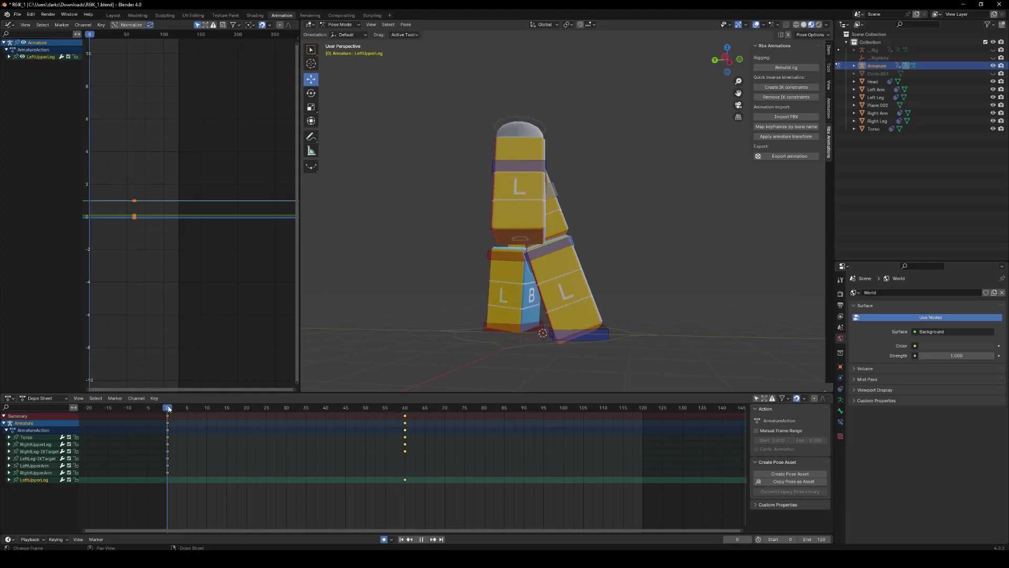
click(402, 408)
drag(728, 59, 794, 60)
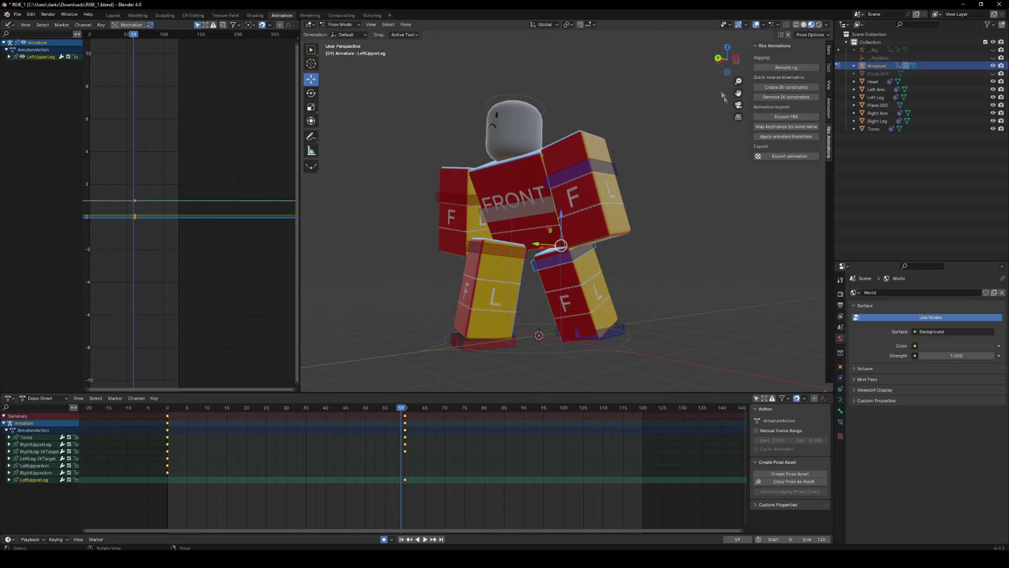
drag(728, 59, 722, 66)
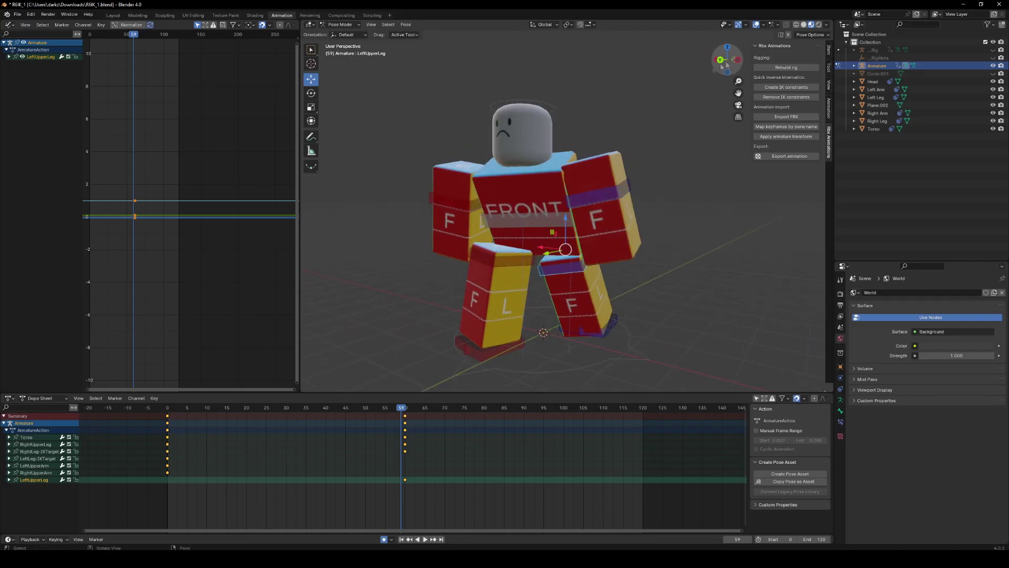
scroll(530, 270, down, 1)
drag(401, 410, 127, 415)
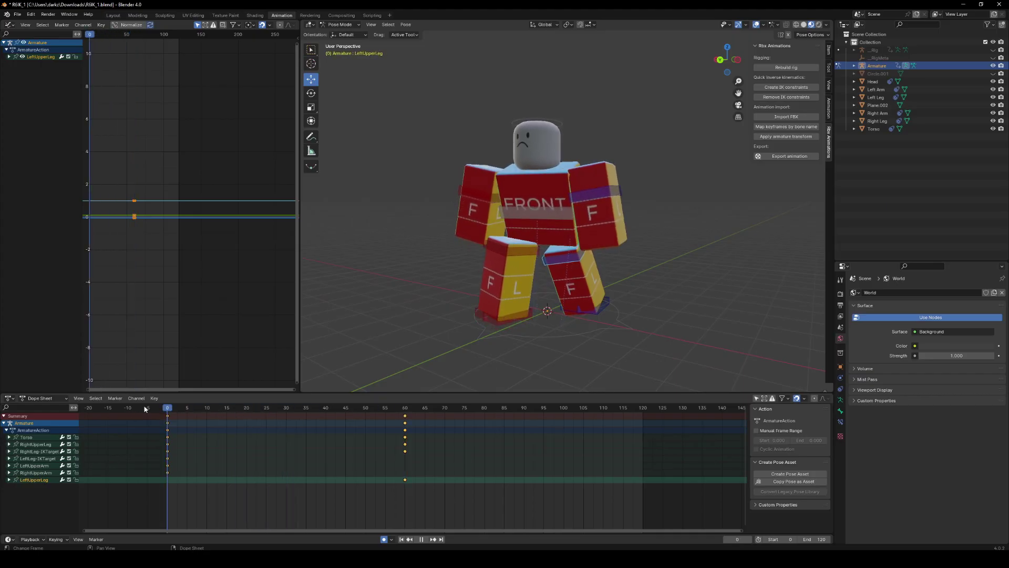
key(space)
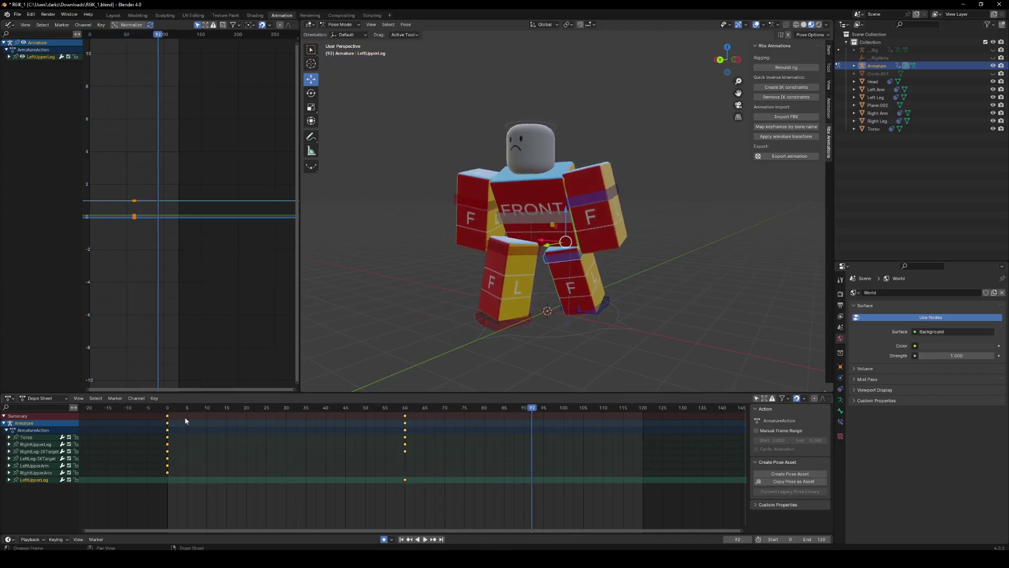
Step: At frame 0, select all bones, copy their pose and paste it back to keyframe the whole rig
click(168, 411)
click(312, 49)
drag(378, 108, 706, 353)
right_click(362, 209)
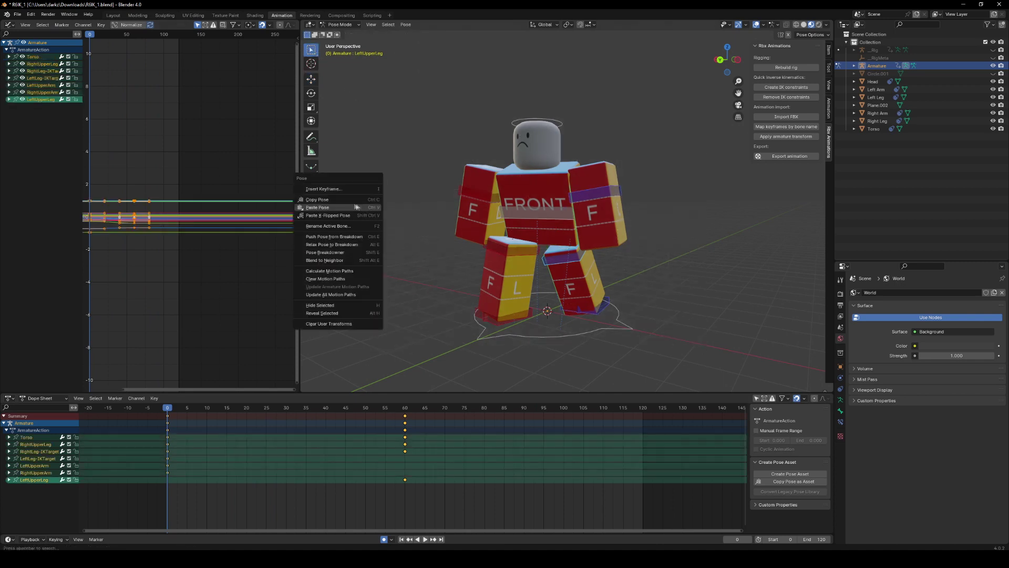
click(330, 201)
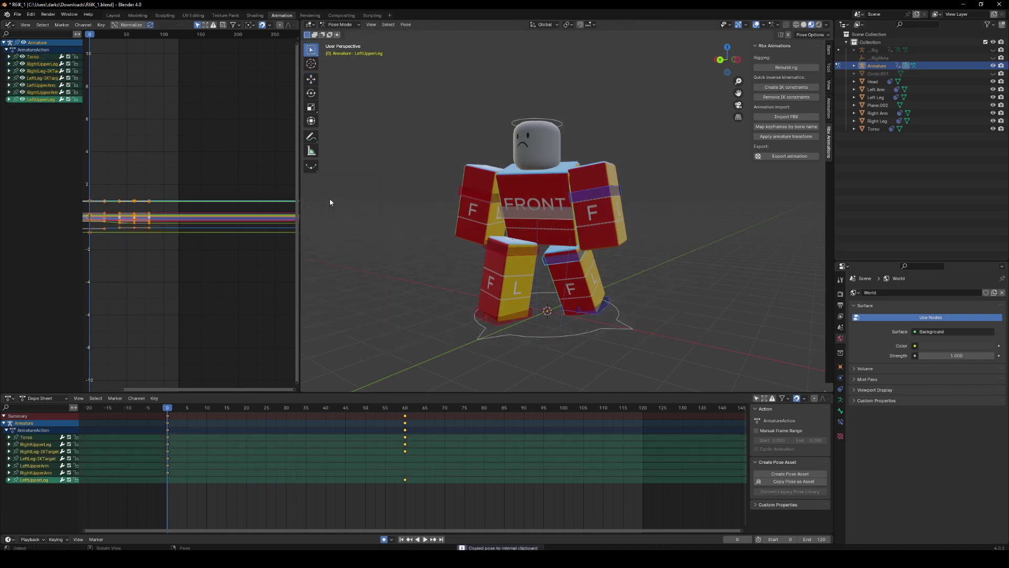
right_click(385, 170)
click(381, 166)
right_click(382, 195)
click(357, 200)
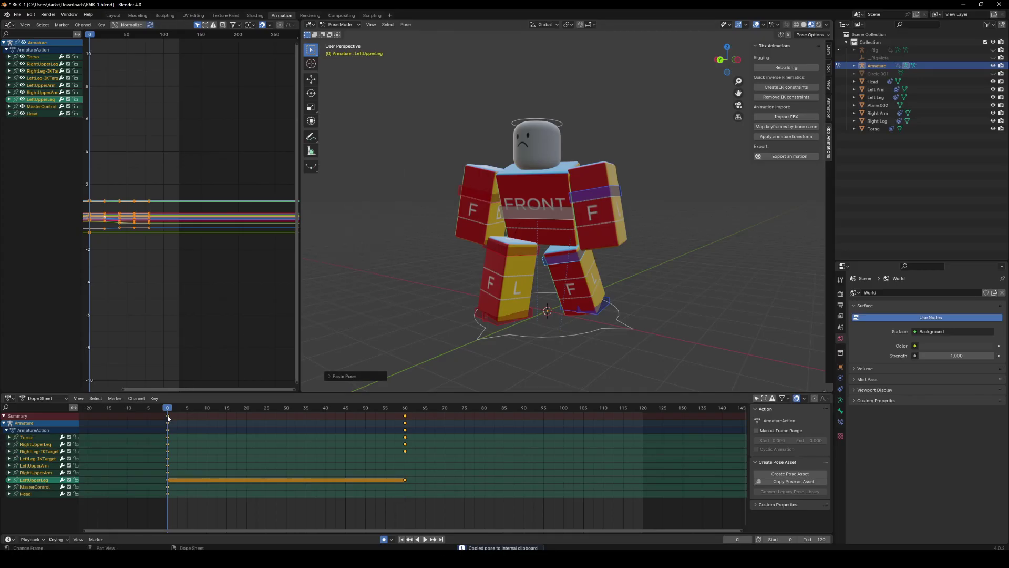
Step: Duplicate all frame 0 keyframes to frame 120 to loop the animation, and play it back
key(alt+a)
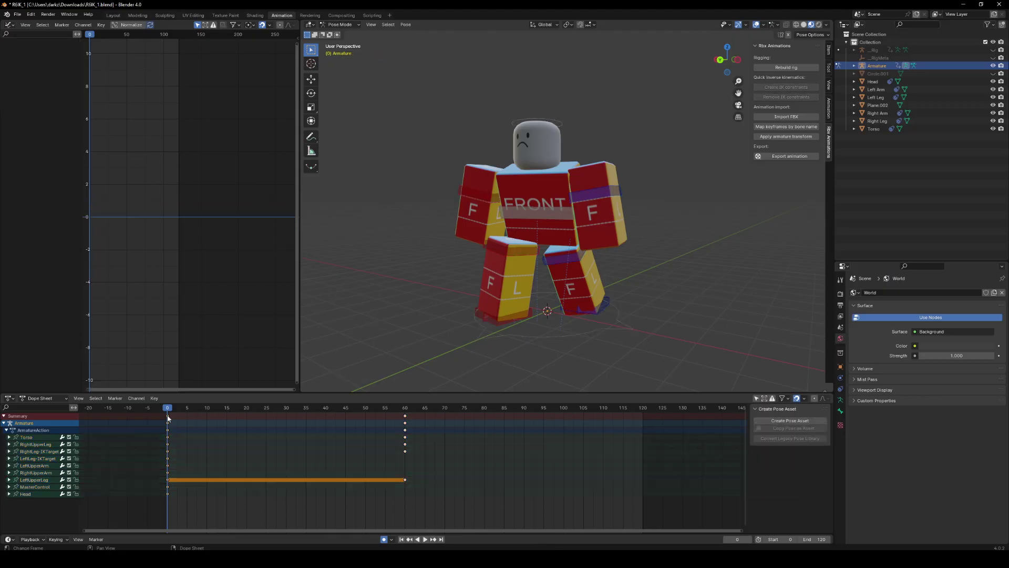
click(168, 416)
key(shift+d)
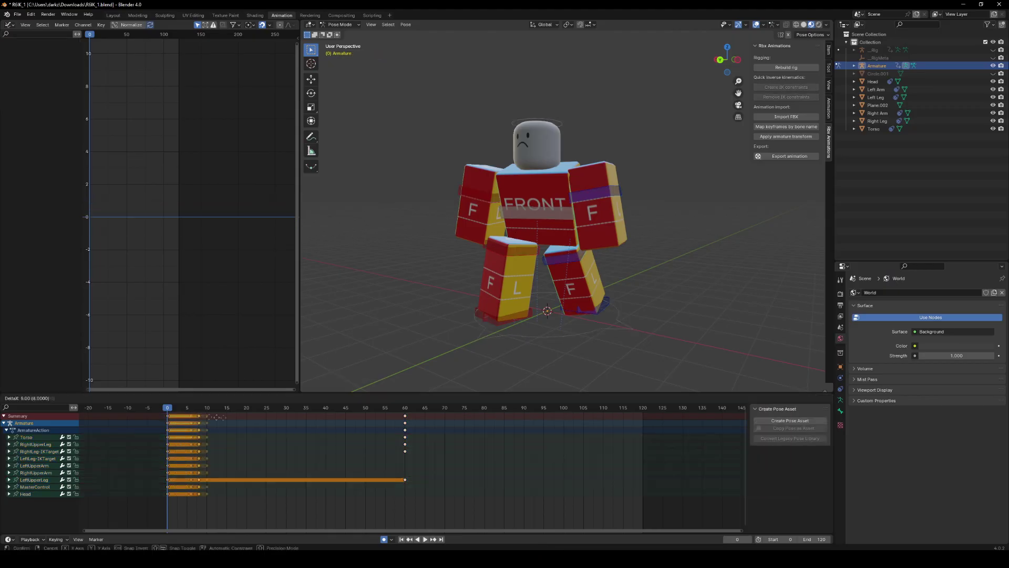
click(644, 419)
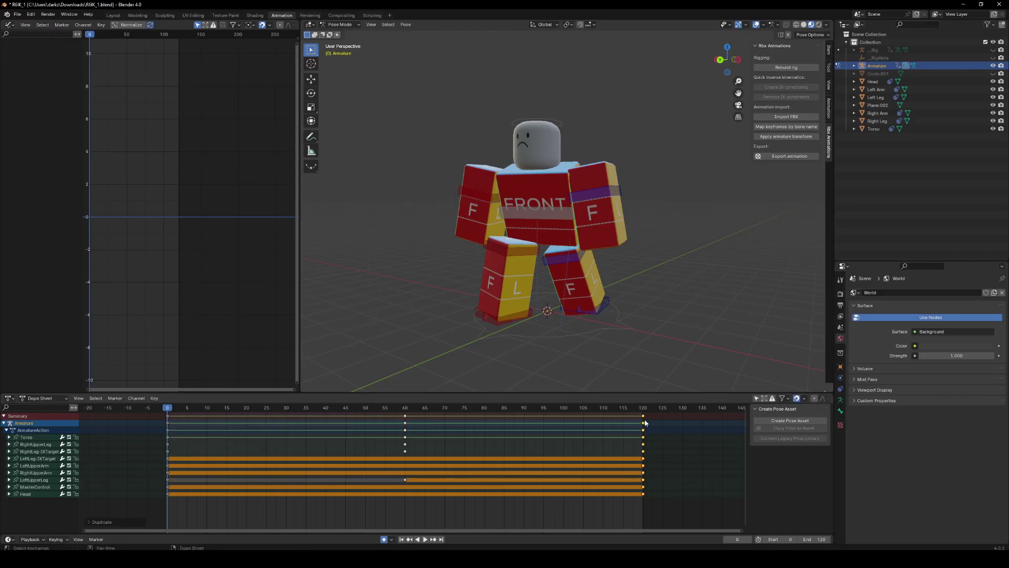
key(space)
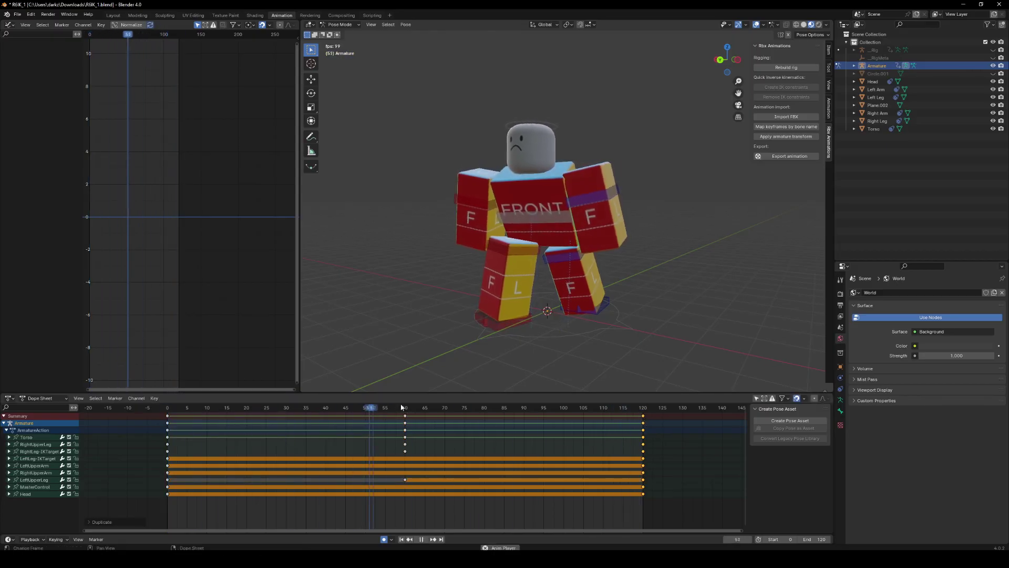
key(space)
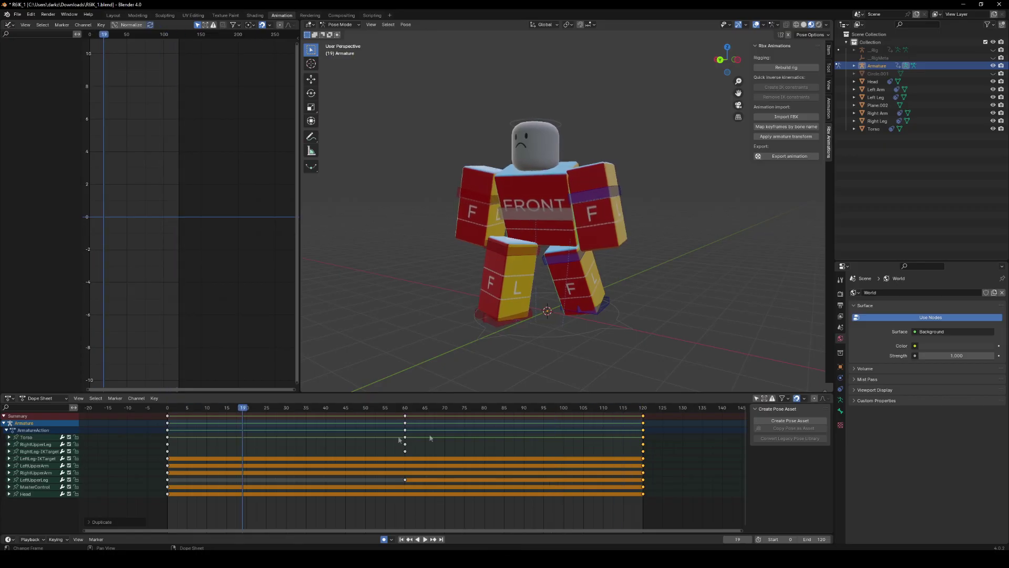
Step: Rotate the left upper arm bone at frame 60 to adjust the arm in the leaning pose
click(406, 409)
drag(735, 66, 693, 62)
click(563, 191)
click(311, 93)
mouse_move(524, 171)
mouse_down()
mouse_move(534, 181)
mouse_move(525, 174)
mouse_up()
Step: Rotate the right upper arm bone at frame 60, fine-tuning its angle about the global X axis
drag(733, 63, 899, 66)
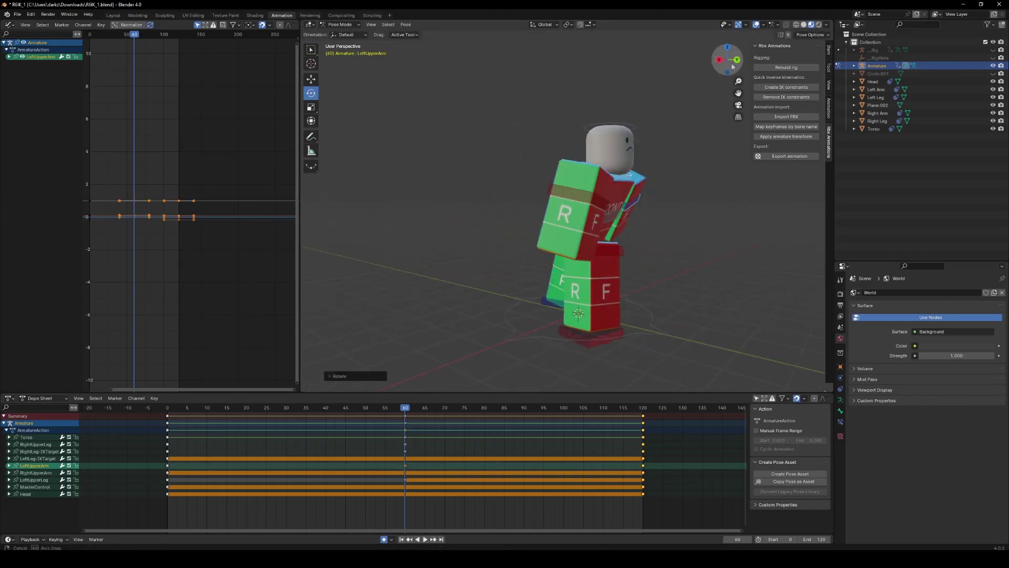
click(586, 187)
drag(603, 172, 658, 159)
drag(732, 64, 613, 86)
mouse_move(405, 410)
mouse_down()
mouse_move(203, 418)
mouse_move(406, 418)
mouse_up()
key(r)
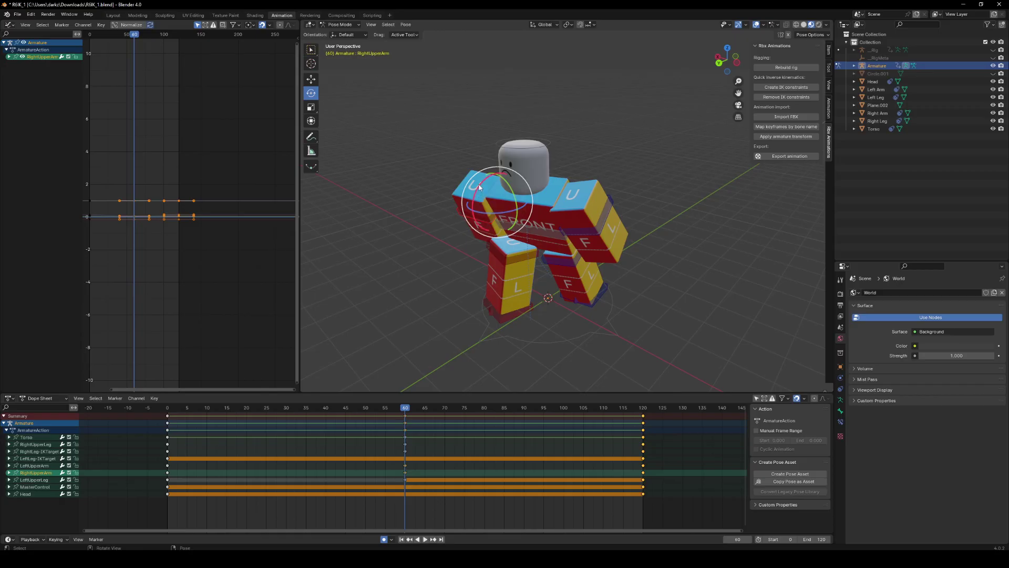
key(x)
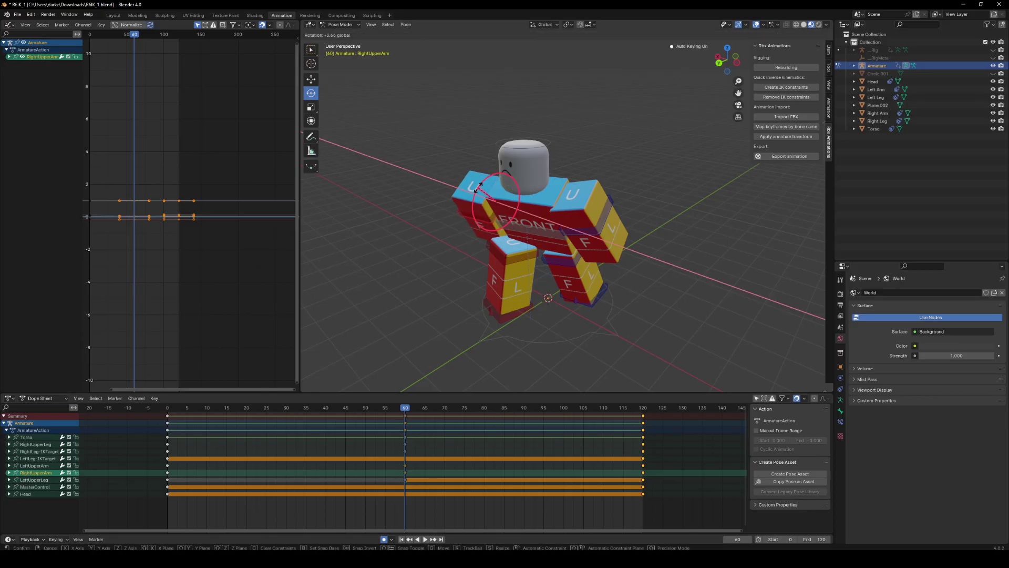
click(478, 187)
Step: Move the right upper arm bone at frame 60 to realign it with the leaning torso's shoulder
drag(729, 59, 737, 64)
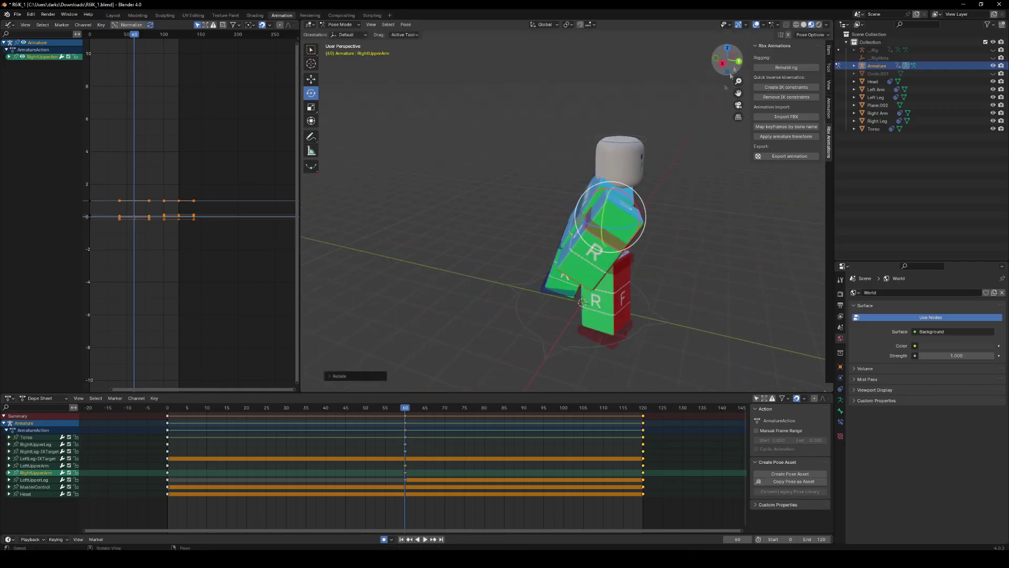
click(626, 240)
click(311, 78)
drag(616, 241, 605, 187)
key(ctrl+z)
click(630, 234)
middle_drag(604, 185, 536, 190)
Step: Move the left upper arm bone slightly along Y and Z at frame 60 to align it with the shoulder
drag(728, 60, 619, 61)
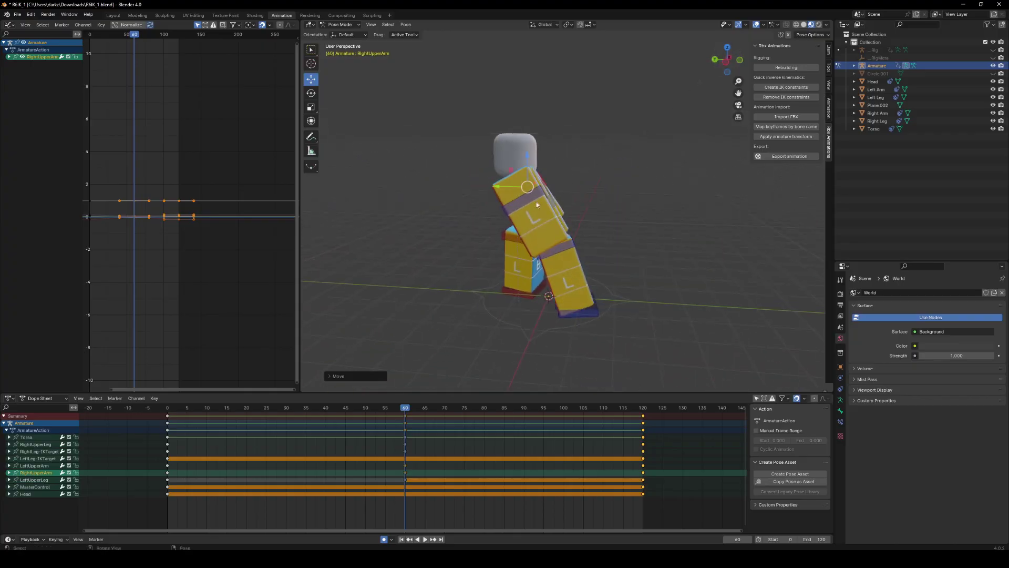
click(525, 193)
mouse_move(727, 61)
mouse_down()
mouse_move(797, 79)
mouse_move(736, 72)
mouse_up()
drag(496, 204, 501, 206)
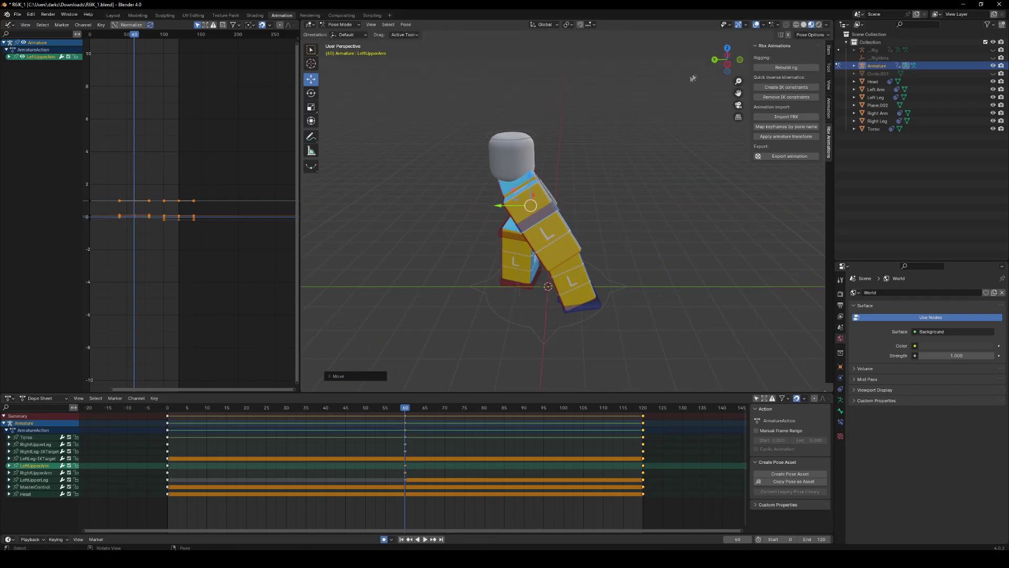
drag(533, 175, 534, 179)
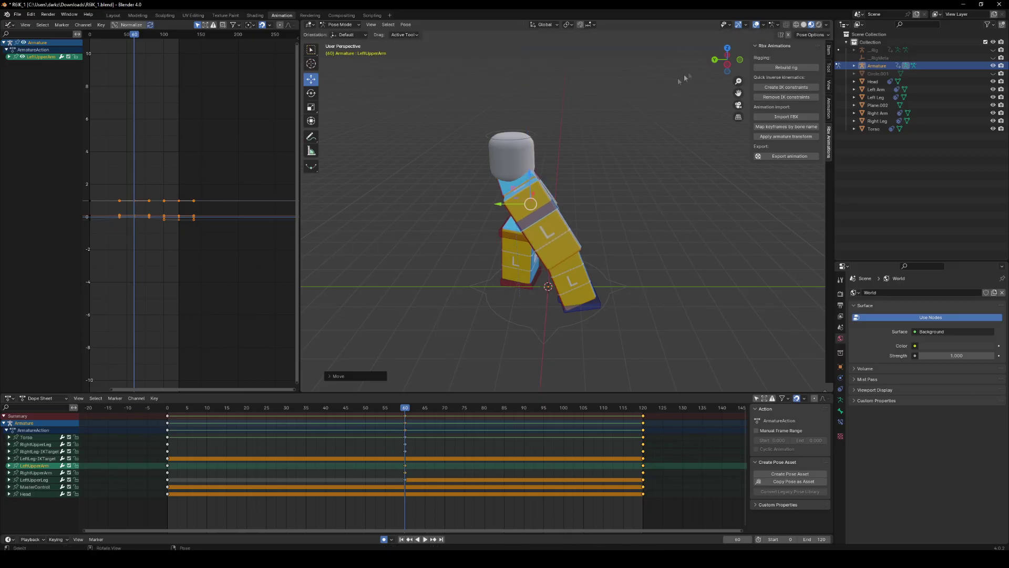
Step: Play the animation while viewing the rig from several angles to check the arms in the leaning motion
drag(726, 61, 737, 57)
middle_drag(546, 182, 604, 206)
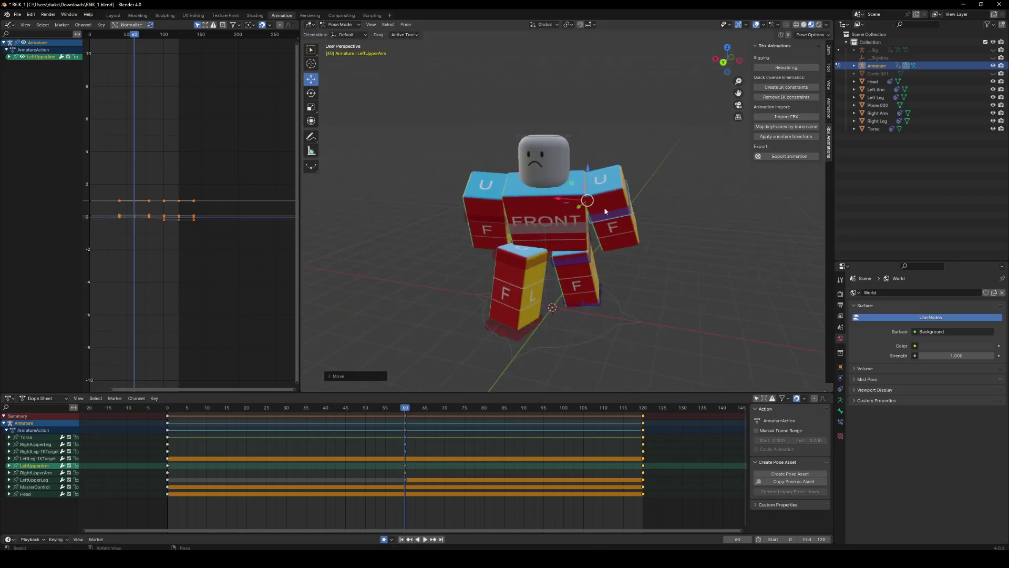
key(space)
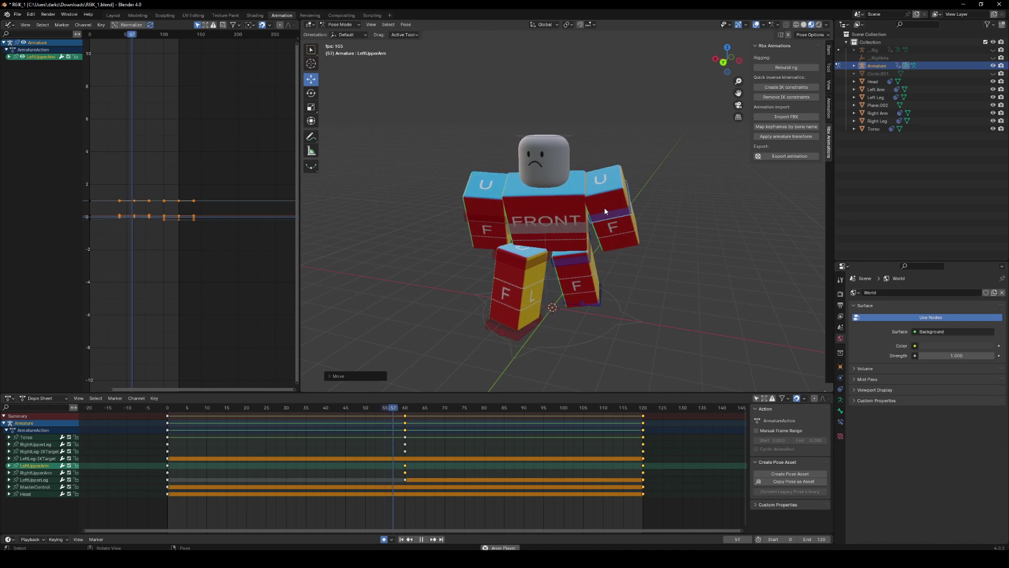
drag(720, 70, 746, 75)
key(space)
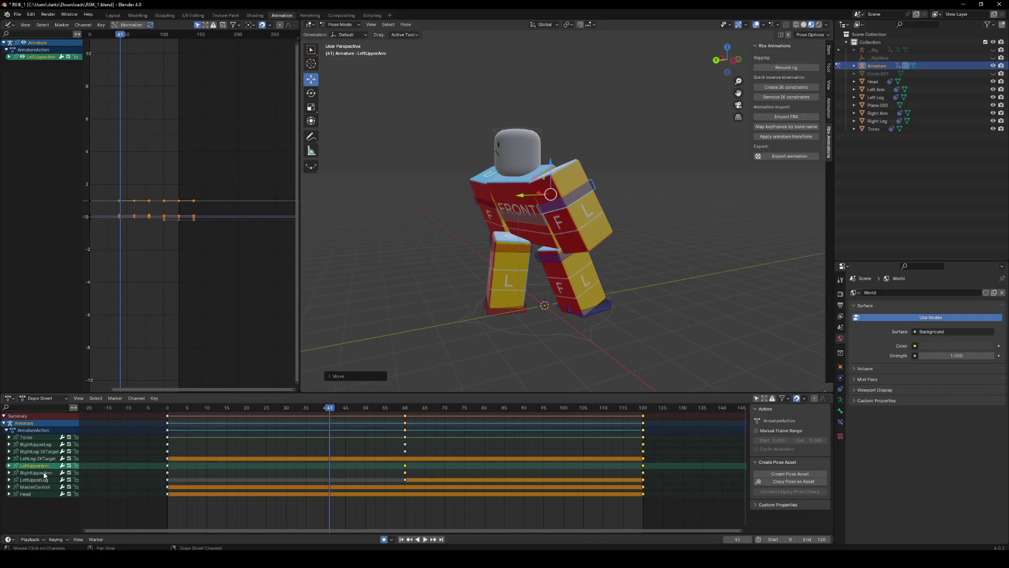
Step: Delete both upper arm bones' keyframes at frame 120, shift their remaining keys to frames 30 and 90, and preview the offset motion
drag(409, 466, 162, 479)
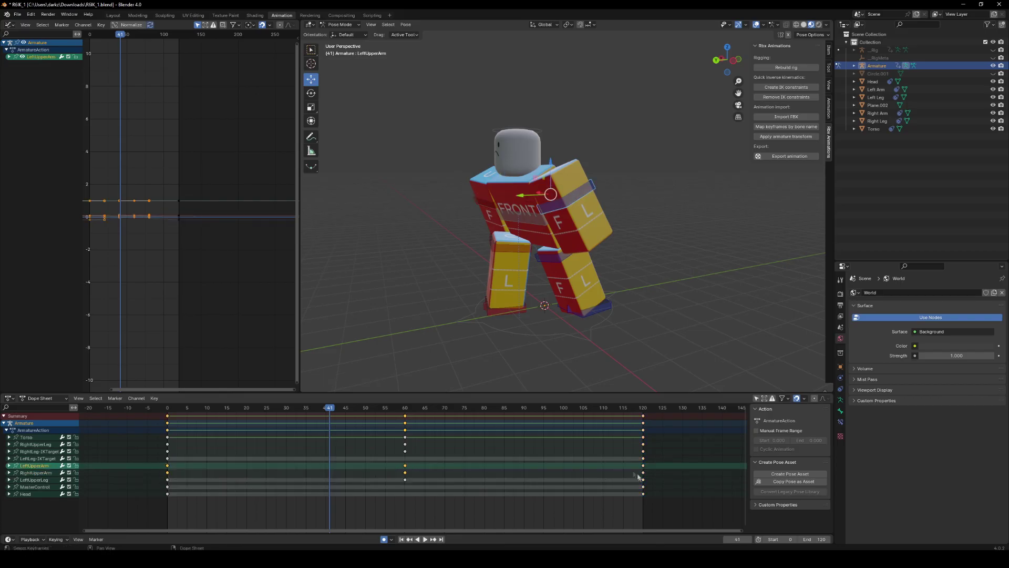
shift+drag(650, 468, 636, 478)
drag(167, 467, 288, 466)
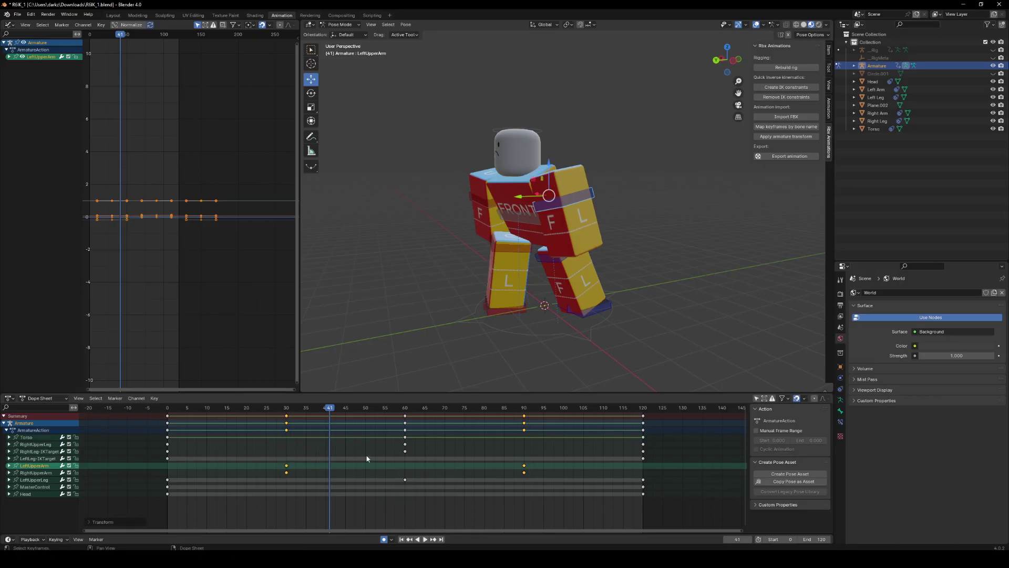
key(space)
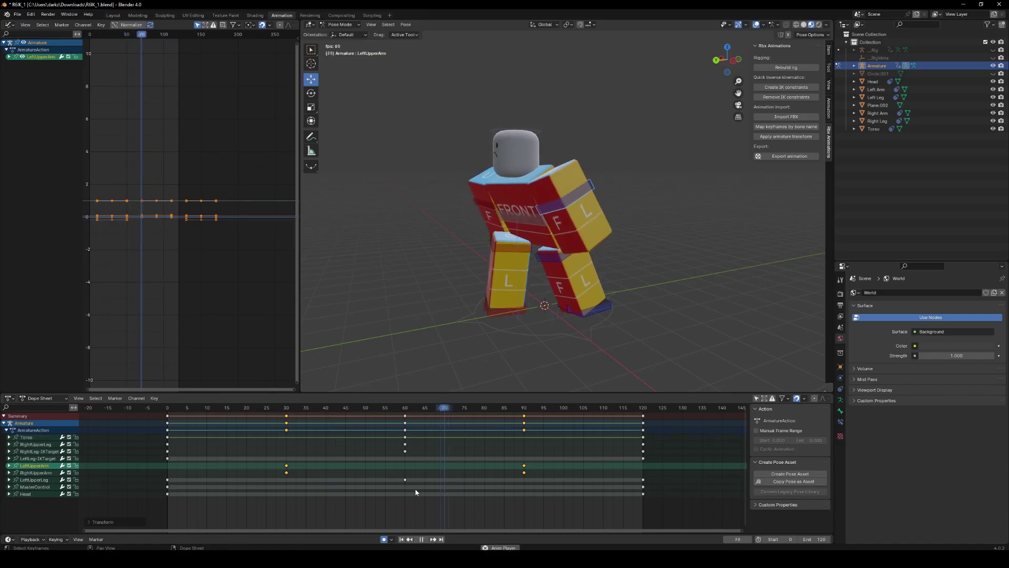
key(space)
Step: At frame 120, select all the rig's bones, copy their pose and paste it back to key every bone there
click(645, 409)
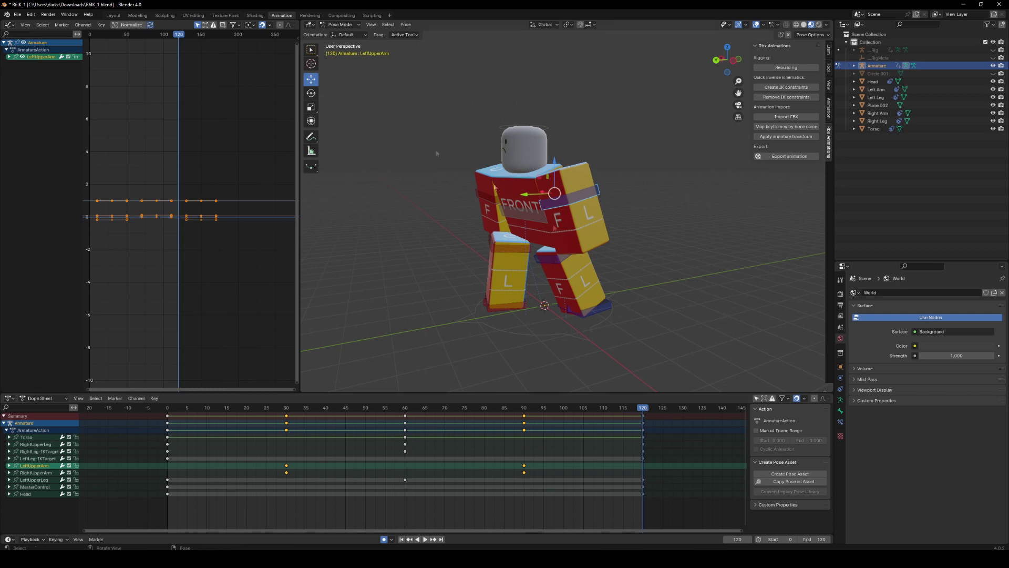
click(311, 51)
drag(380, 90, 662, 335)
right_click(399, 226)
click(399, 225)
right_click(364, 225)
click(368, 233)
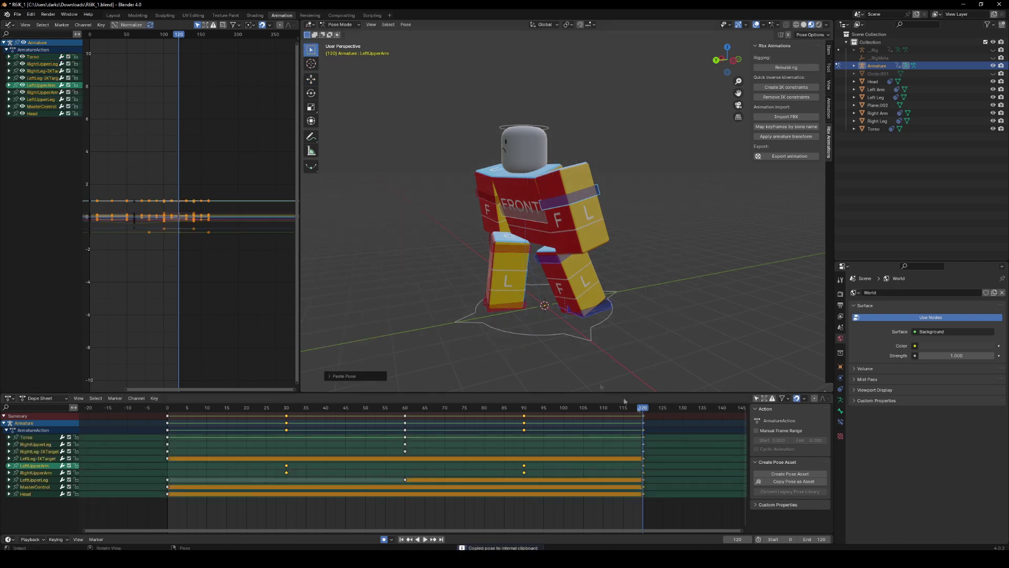
Step: Duplicate all keyframes at frame 120 to frame 0 so the loop's ends match, and preview the animation
key(alt+a)
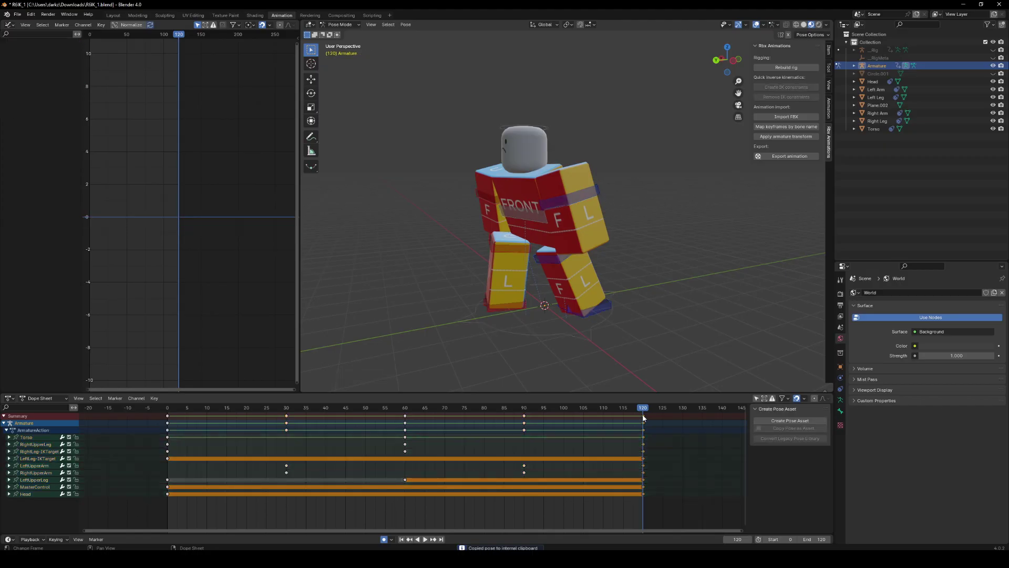
click(644, 416)
key(shift+d)
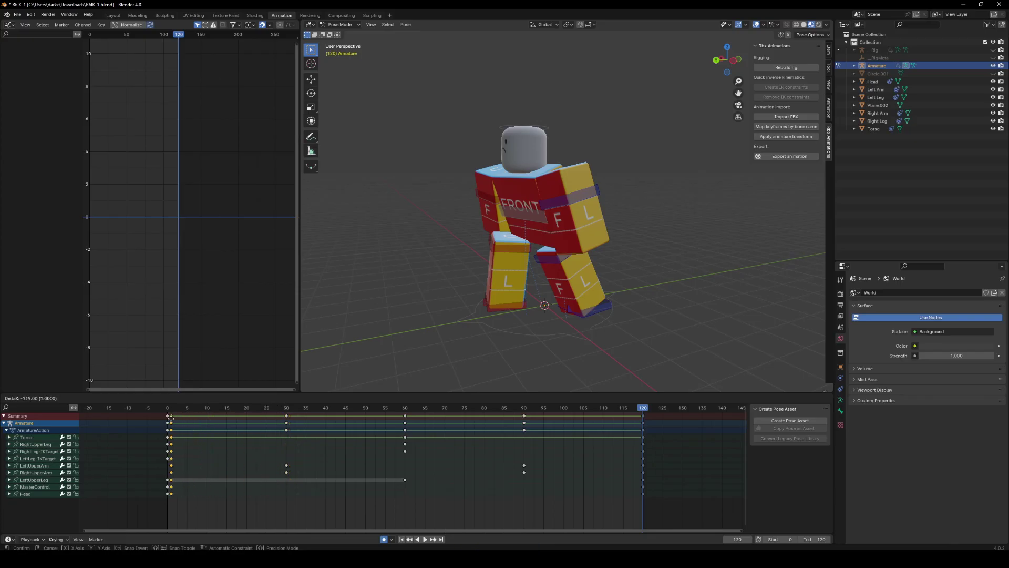
click(166, 422)
key(space)
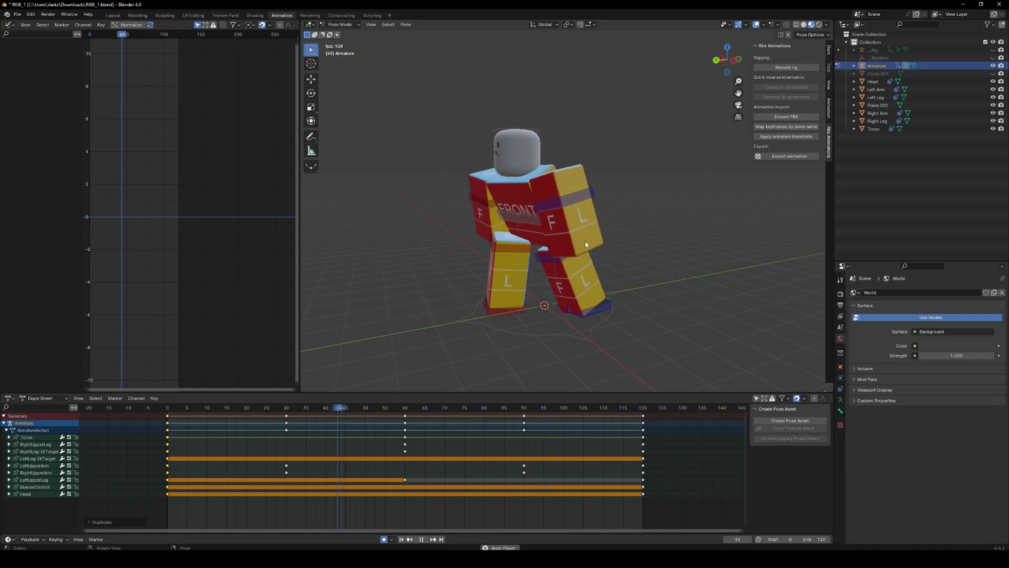
key(space)
Step: Set the interpolation mode of all keyframes to Sinusoidal and start playback
drag(652, 415, 153, 504)
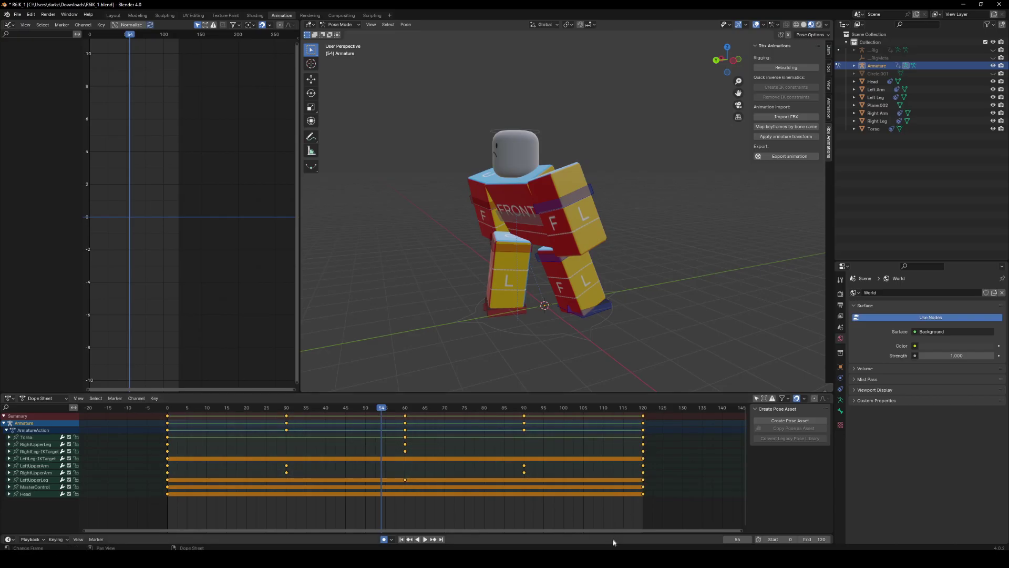
drag(615, 531, 556, 530)
right_click(543, 429)
mouse_move(542, 432)
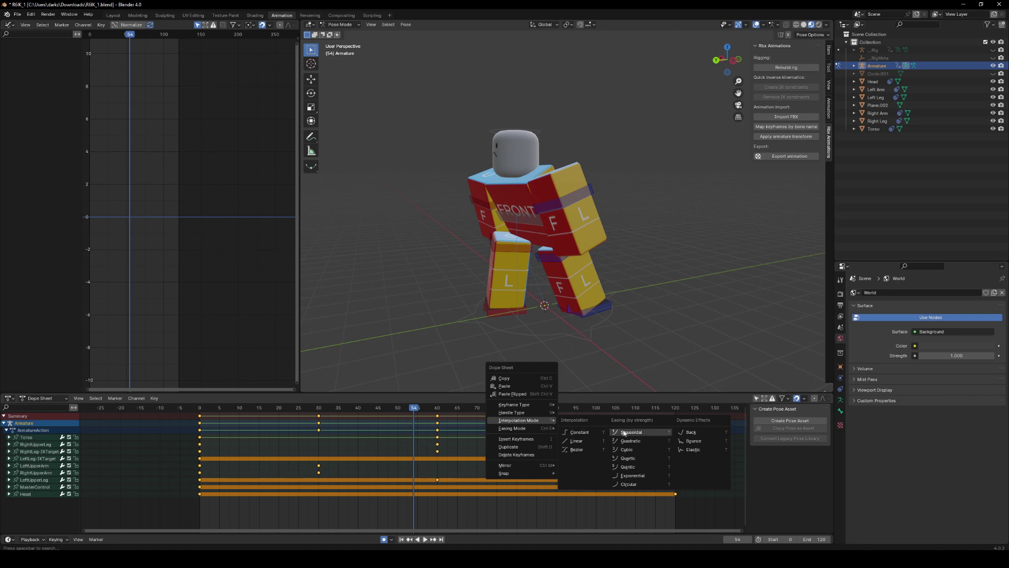
click(627, 436)
key(space)
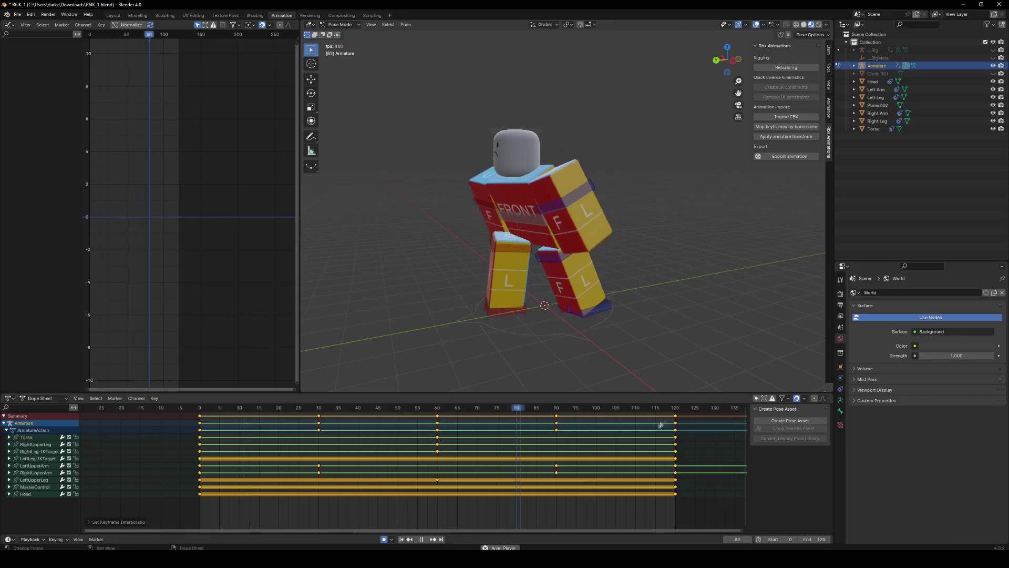
Step: Set the easing mode of all keyframes to Ease In and Out and watch the result
right_click(578, 431)
mouse_move(557, 441)
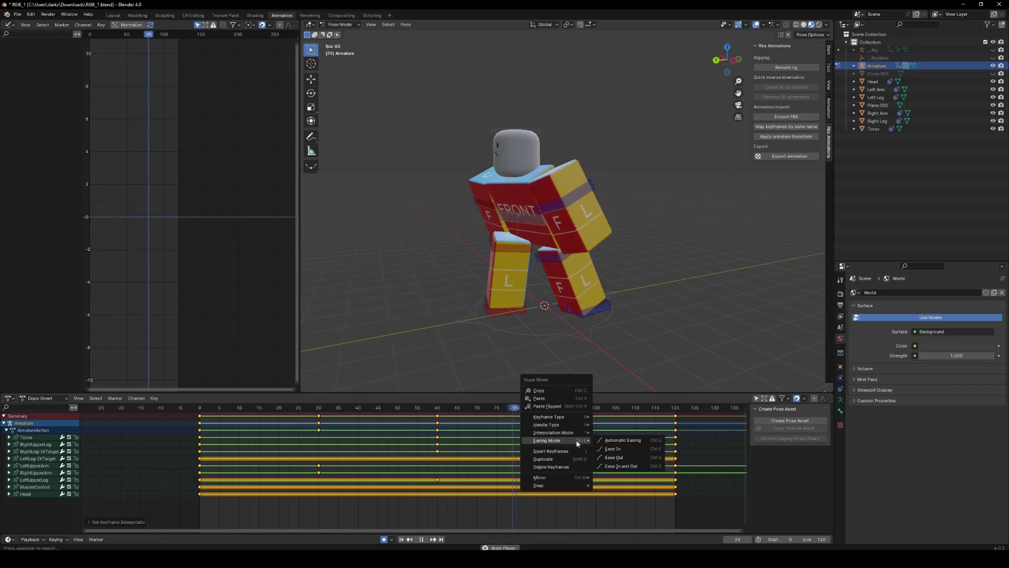
click(631, 467)
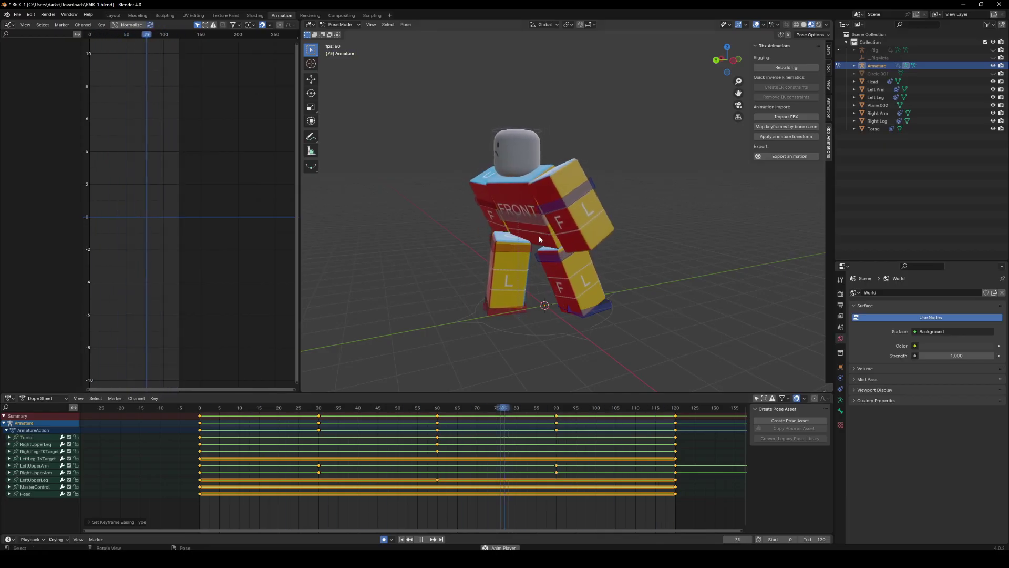
key(space)
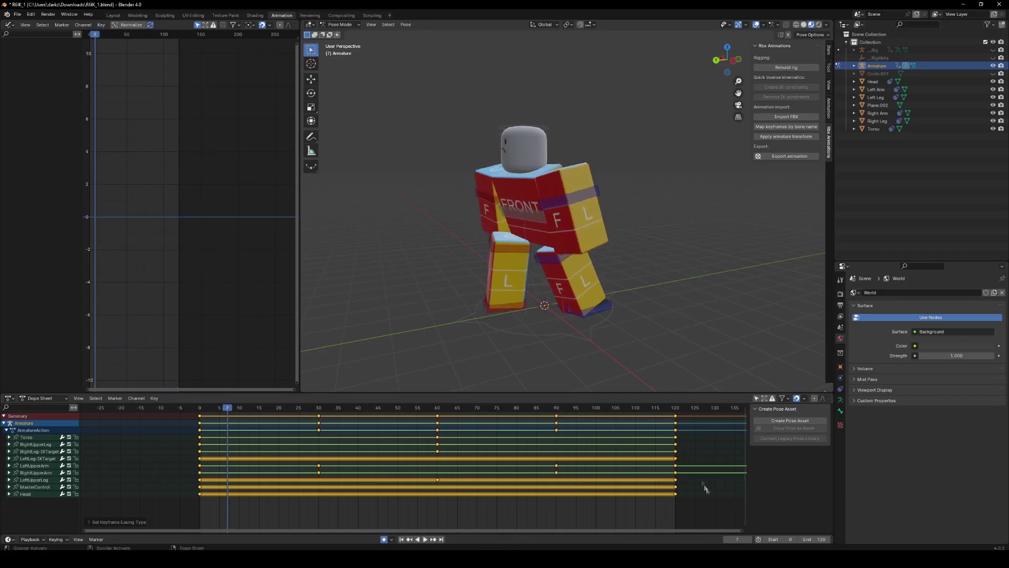
Step: Set the easing mode of both upper arm bones' keyframes at frame 120 to Ease In
click(679, 465)
mouse_move(679, 465)
mouse_down()
mouse_move(556, 474)
mouse_move(674, 472)
mouse_up()
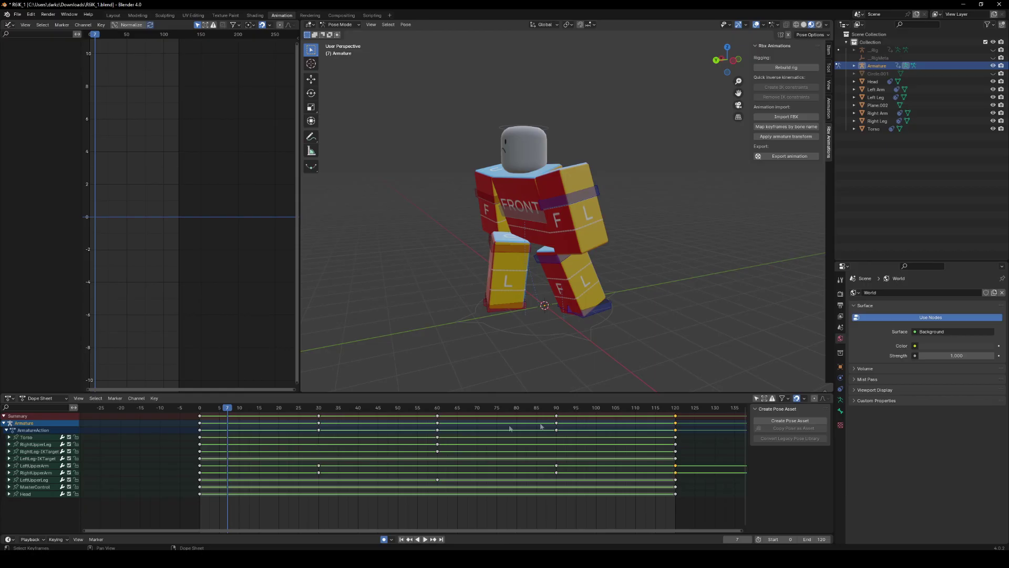
right_click(684, 473)
mouse_move(677, 472)
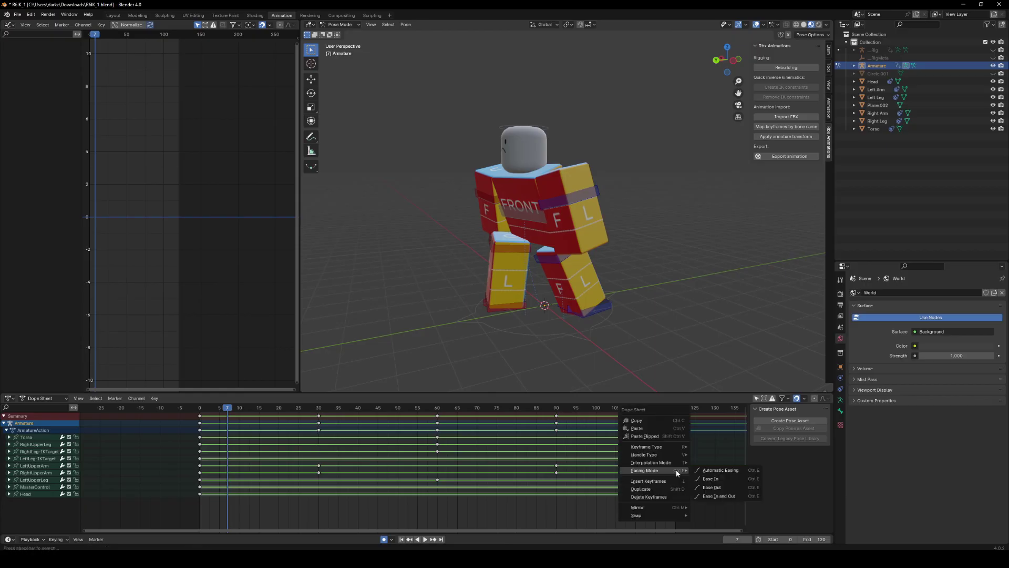
click(715, 479)
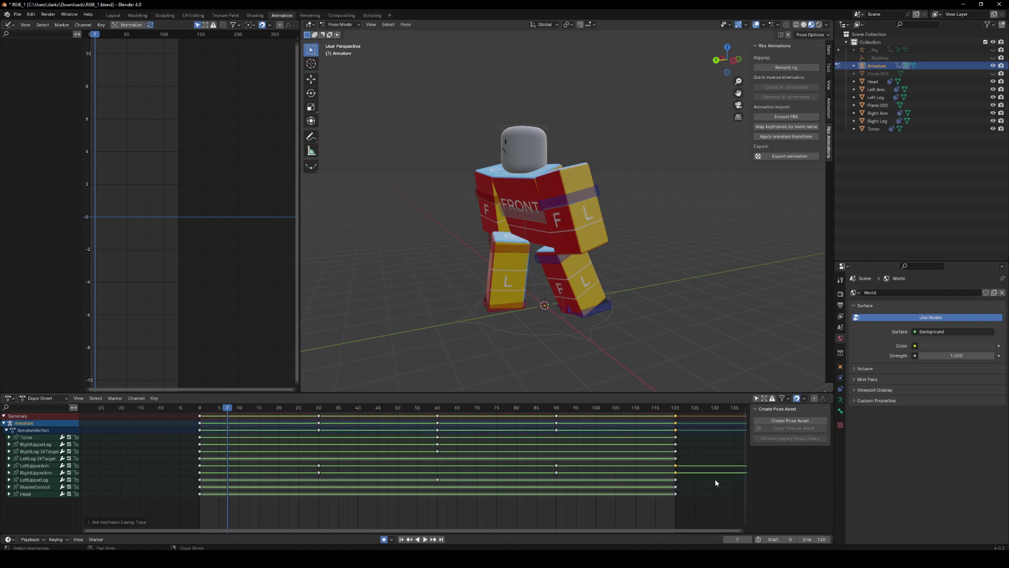
Step: Set the easing mode of both upper arm bones' keyframes at frame 0 to Ease Out and preview the animation
drag(204, 468, 198, 477)
right_click(198, 477)
click(242, 489)
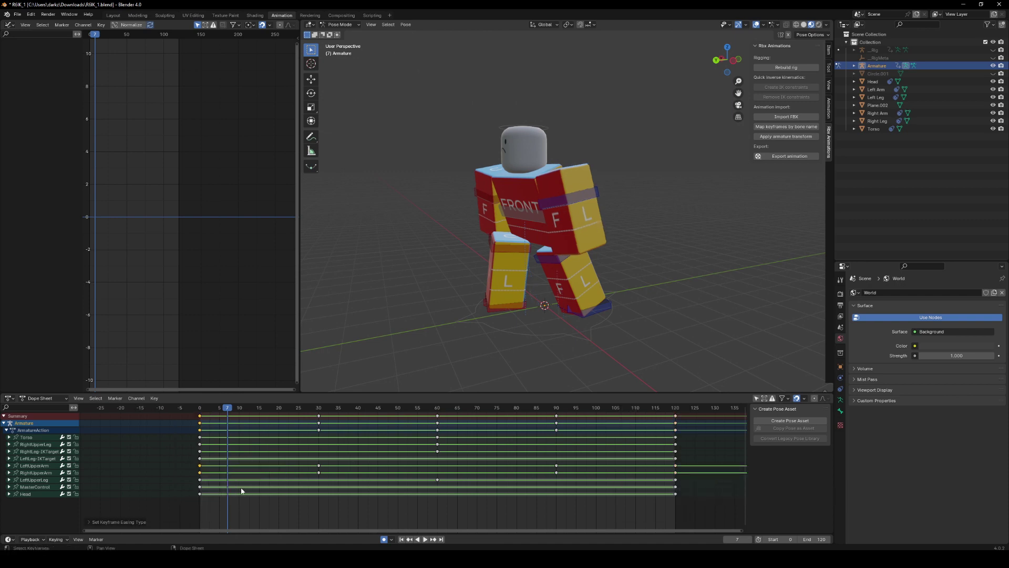
key(space)
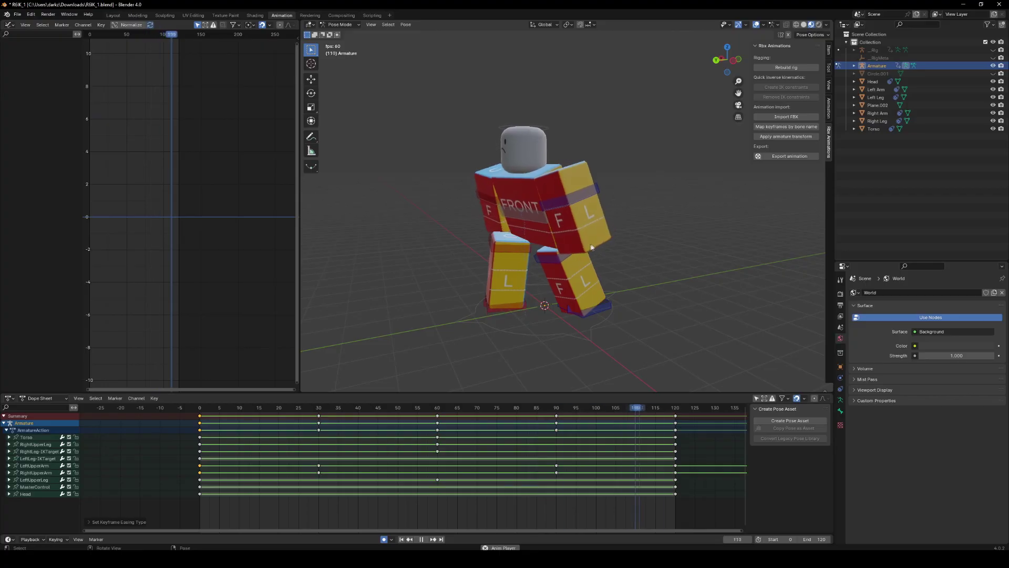
key(space)
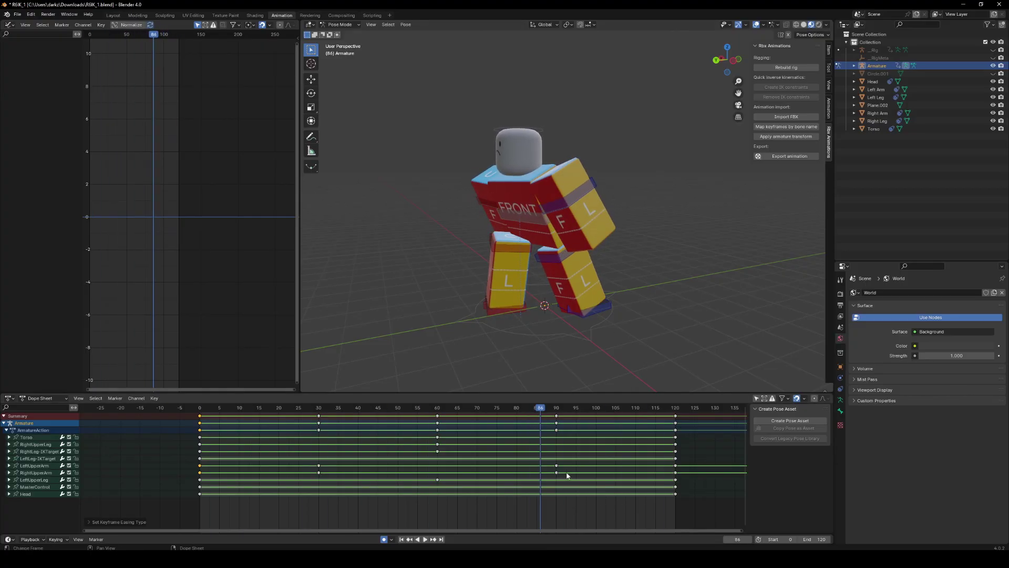
Step: Set the easing mode of both upper arm bones' keyframes at frame 90 to Ease In
drag(560, 465, 556, 475)
right_click(556, 475)
mouse_move(557, 475)
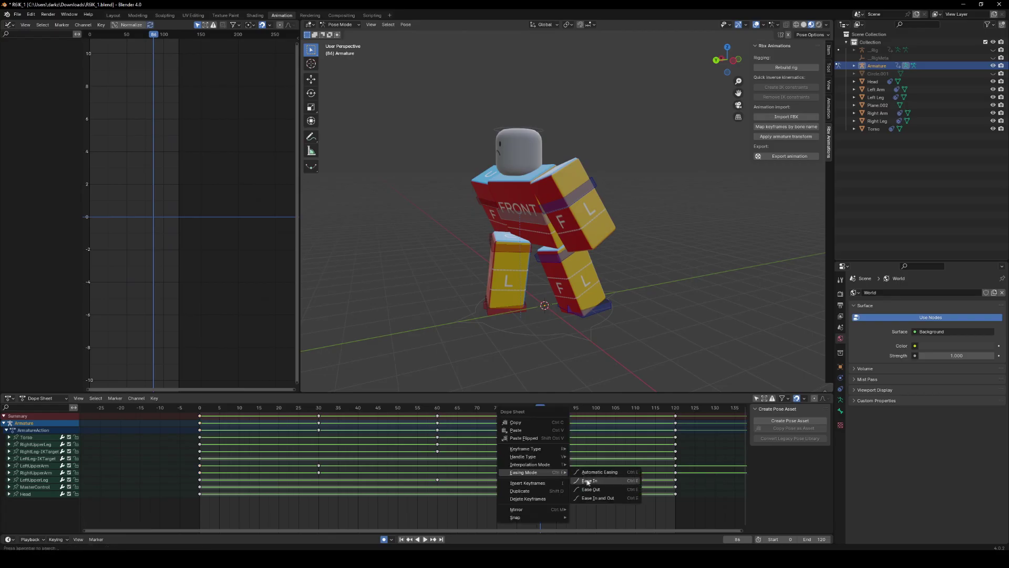
click(588, 480)
Step: Play the looping animation and examine the rig's motion from the side and the front
key(space)
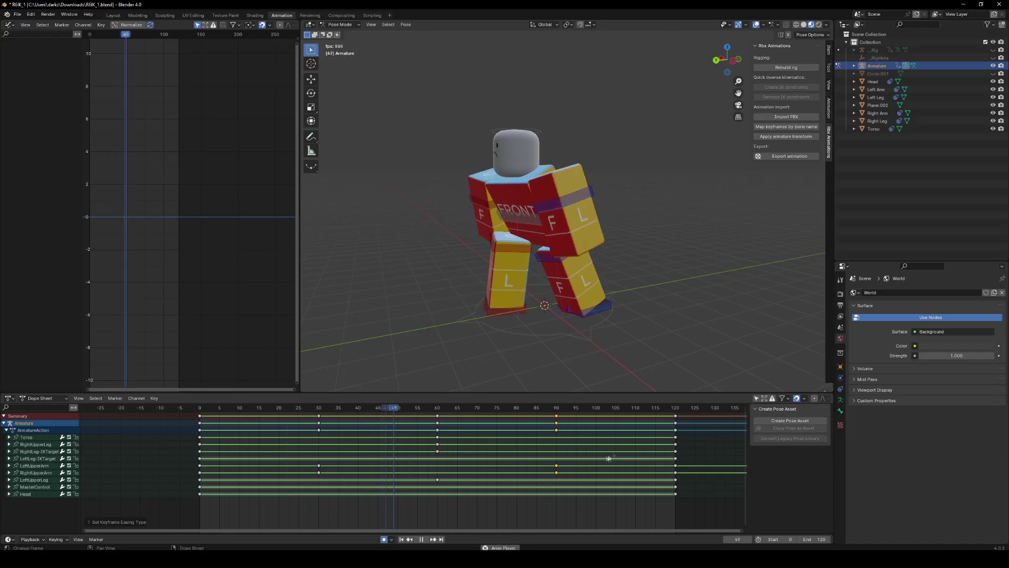
mouse_move(729, 58)
mouse_down()
mouse_move(789, 59)
mouse_move(712, 52)
mouse_up()
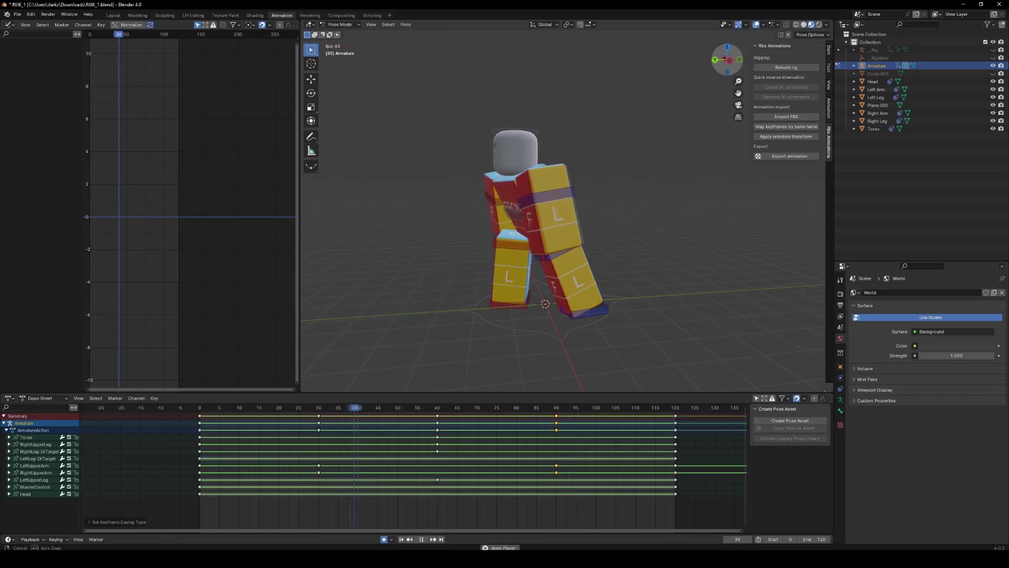
drag(730, 62, 775, 56)
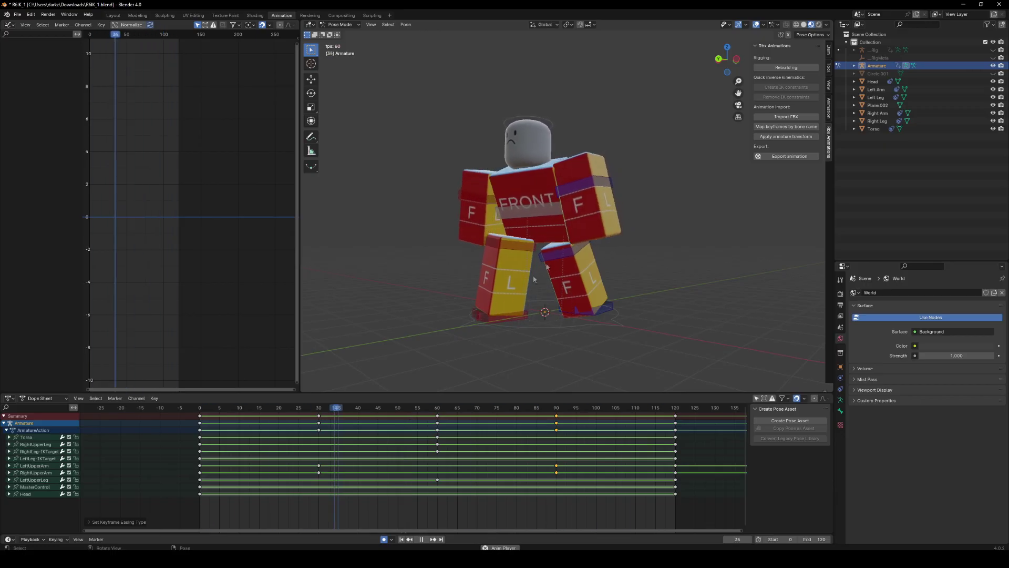
drag(735, 65, 680, 64)
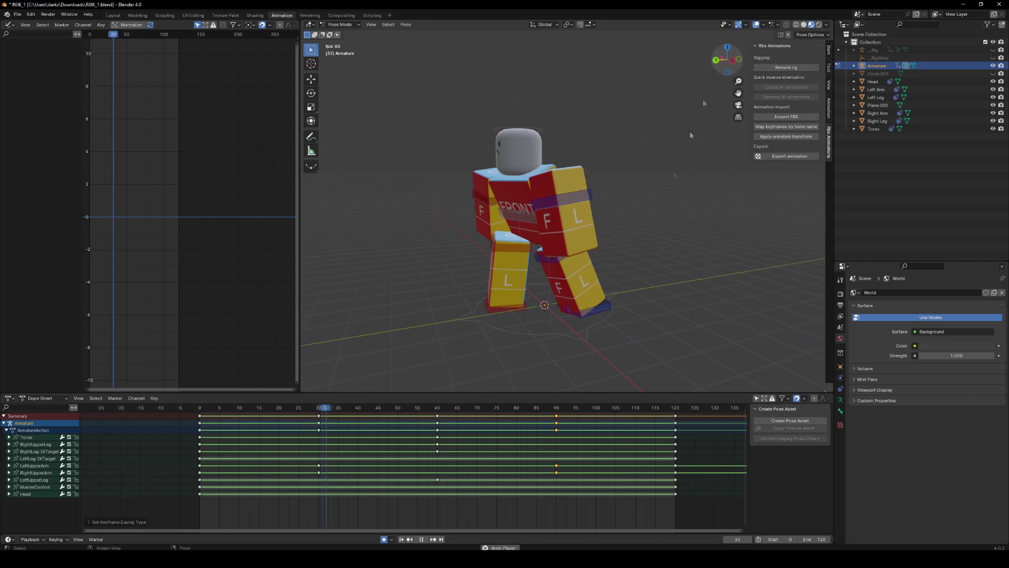
Step: Stop playback, return to frame 0 and export the animation with the Rbx Animations add-on
key(space)
drag(548, 408, 200, 409)
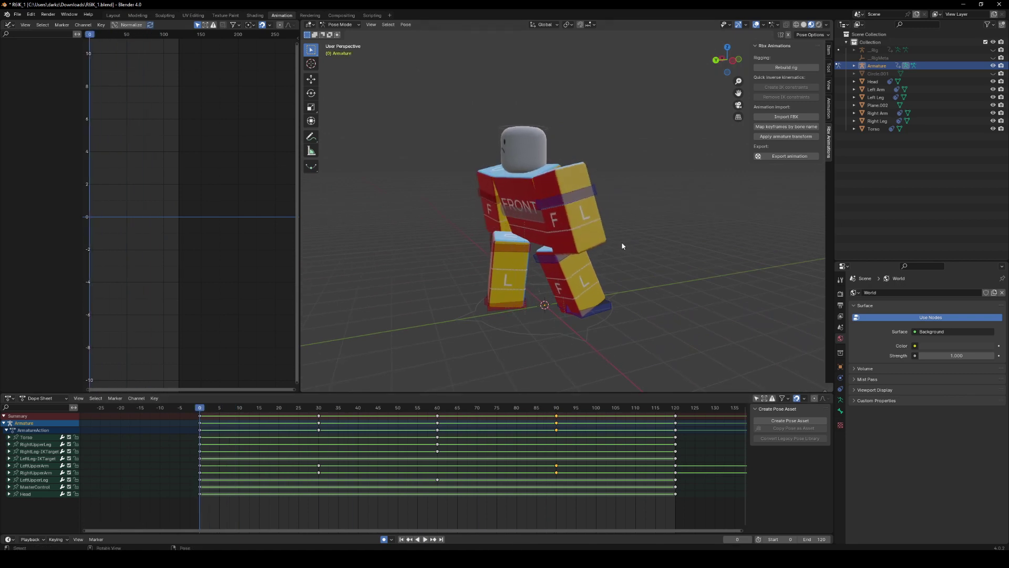
click(783, 157)
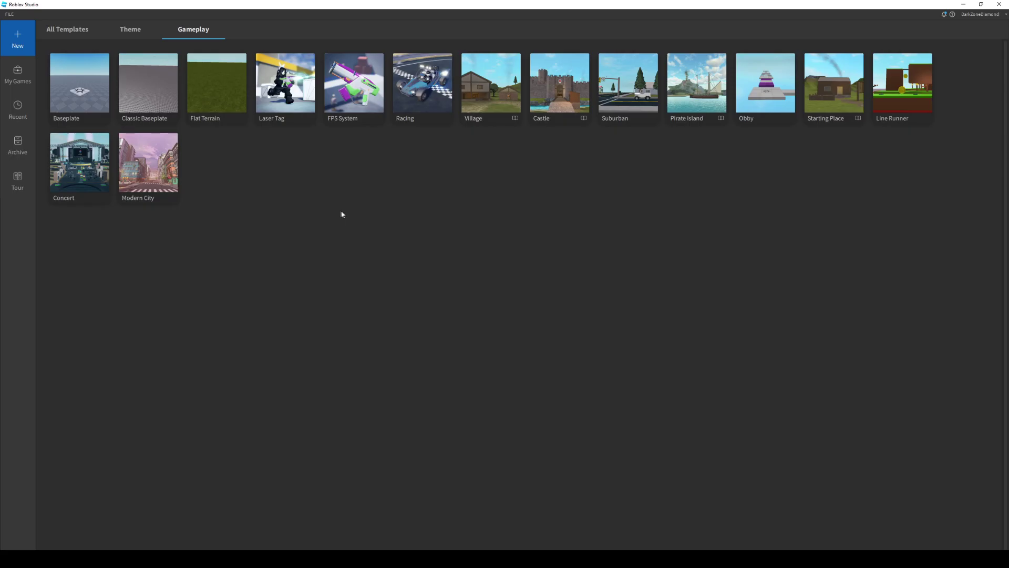
Step: In Roblox Studio, create a new Baseplate place and show My Plugins in the Toolbox inventory
click(86, 90)
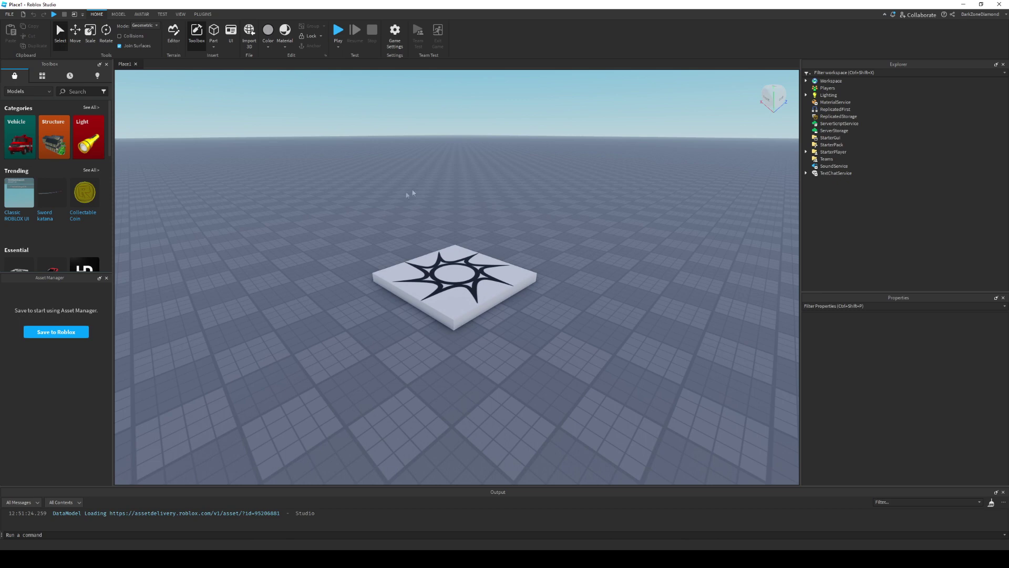
click(203, 14)
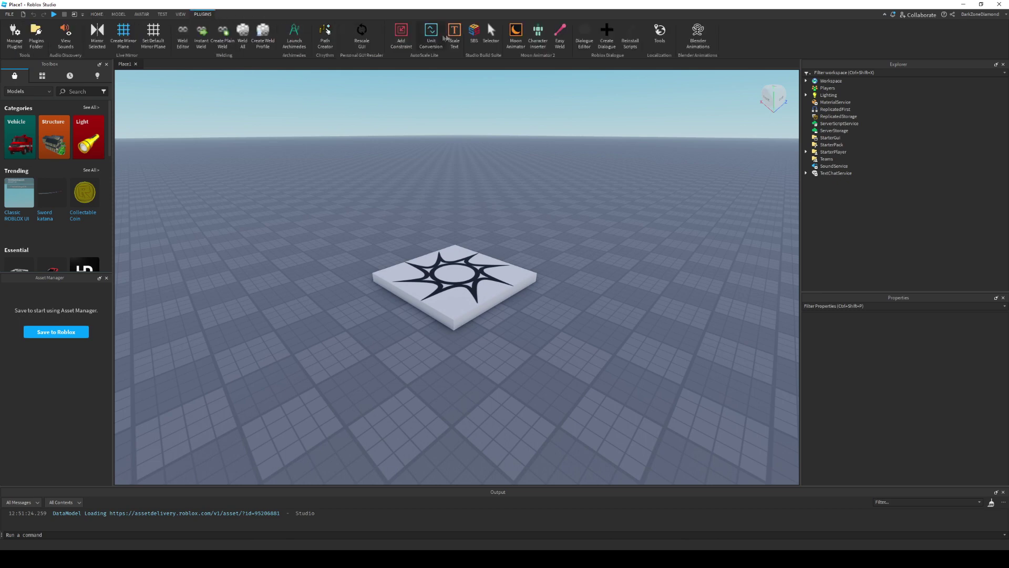
click(42, 76)
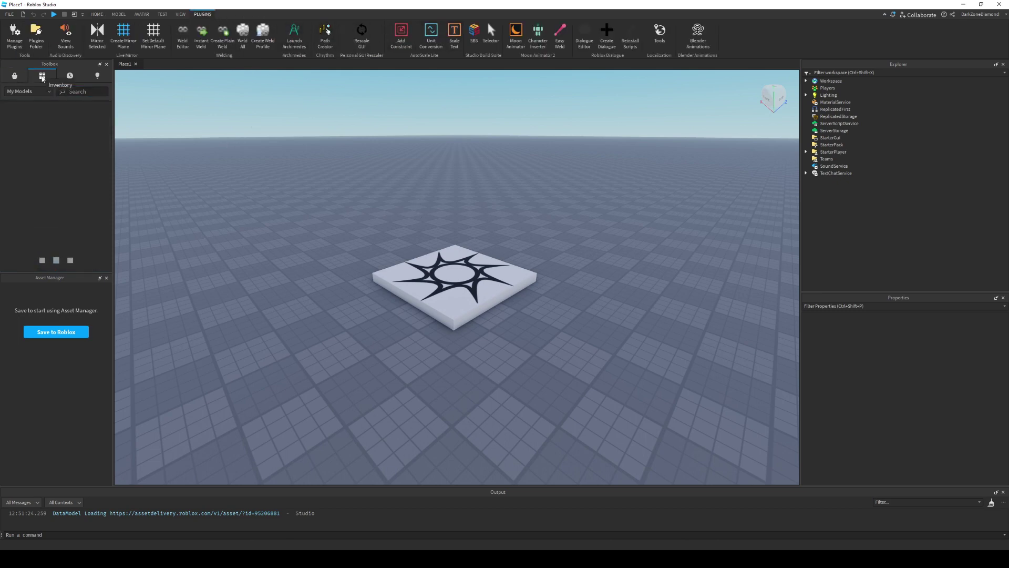
click(29, 91)
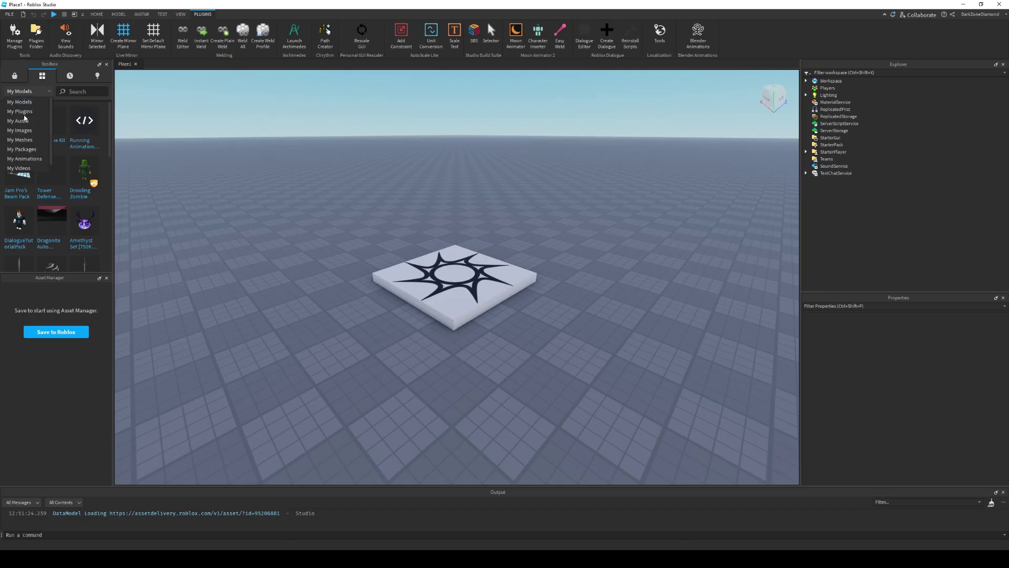
click(24, 114)
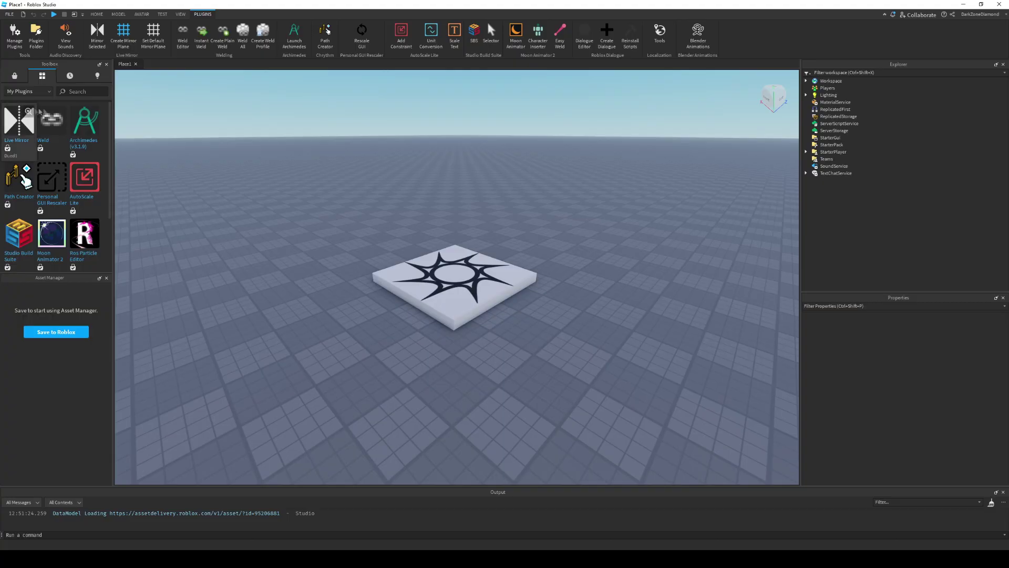
Step: Insert the R6 preset rig into the workspace with Moon Animator's Character Inserter
scroll(15, 225, down, 3)
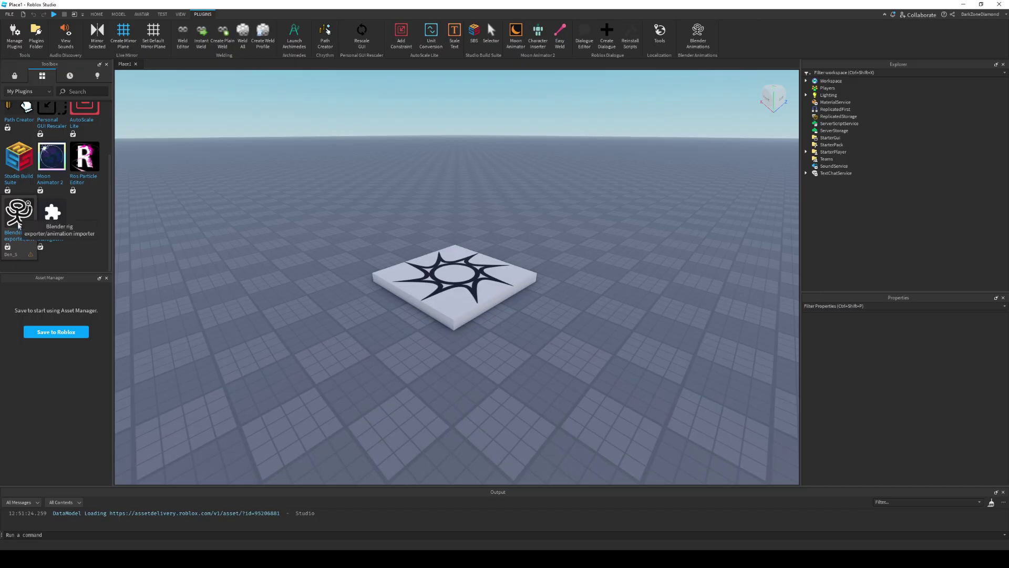
scroll(19, 225, up, 3)
right_drag(448, 196, 448, 197)
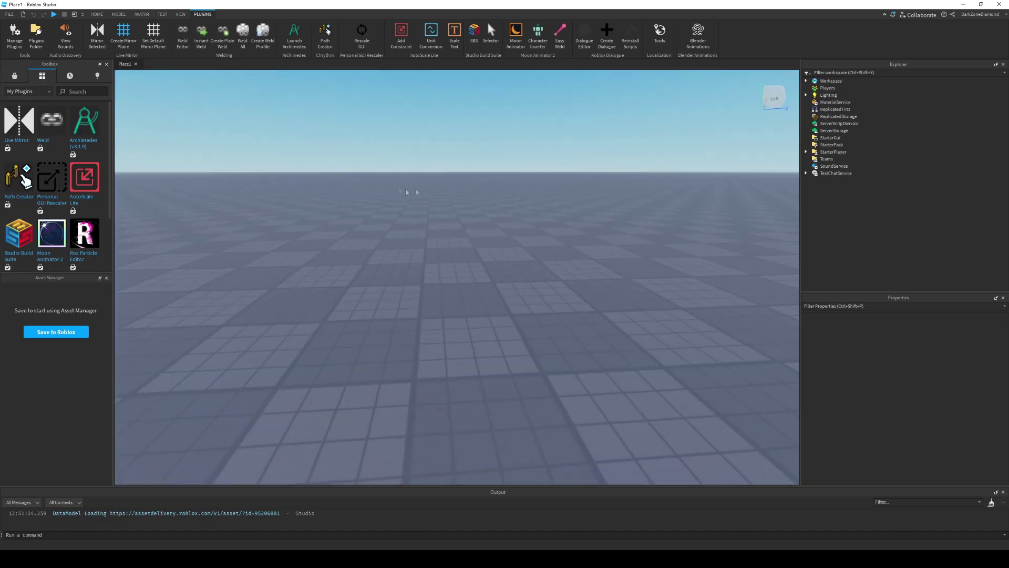
right_drag(522, 189, 523, 189)
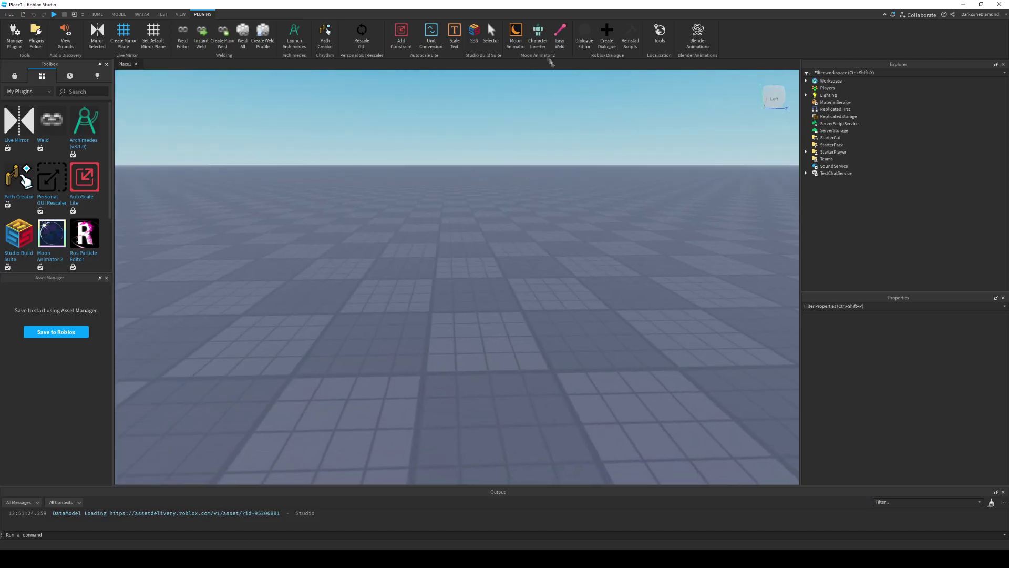
click(538, 33)
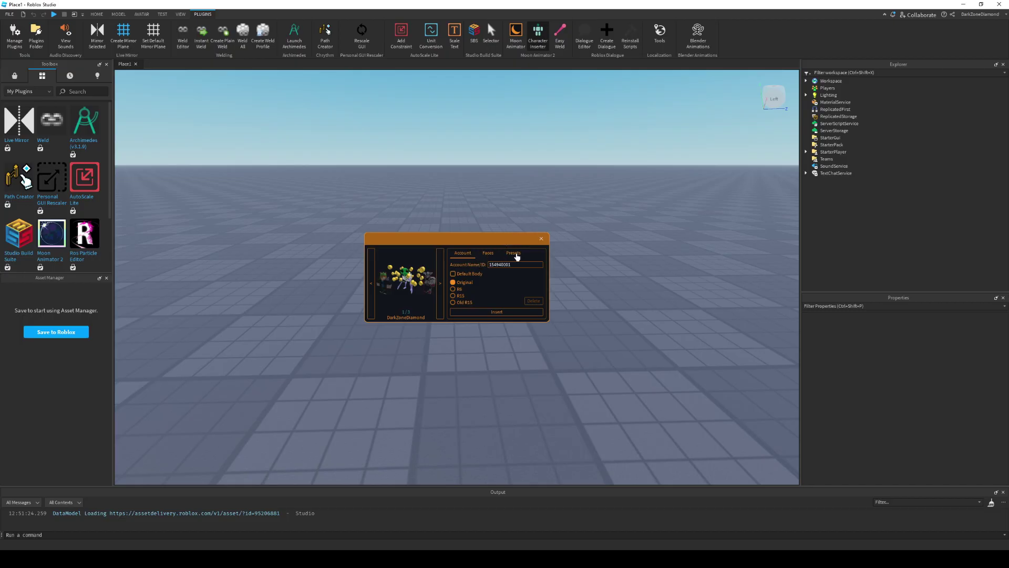
click(515, 255)
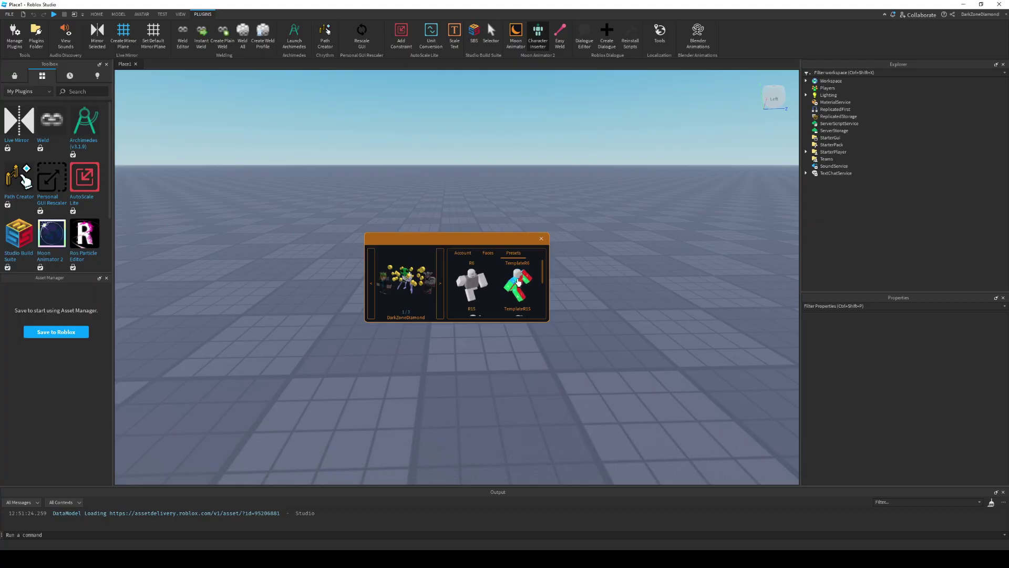
click(473, 284)
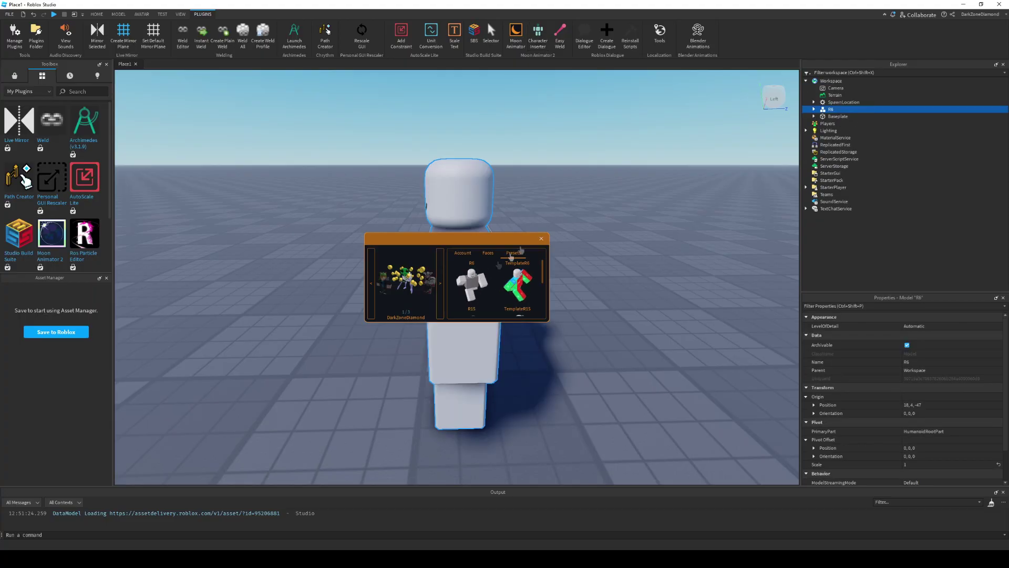
Step: Move the R6 rig across the baseplate to about 29.5, 3, -44.6 and view it from the front
drag(462, 295, 493, 278)
right_drag(559, 300, 597, 285)
key(w)
key(a)
key(d)
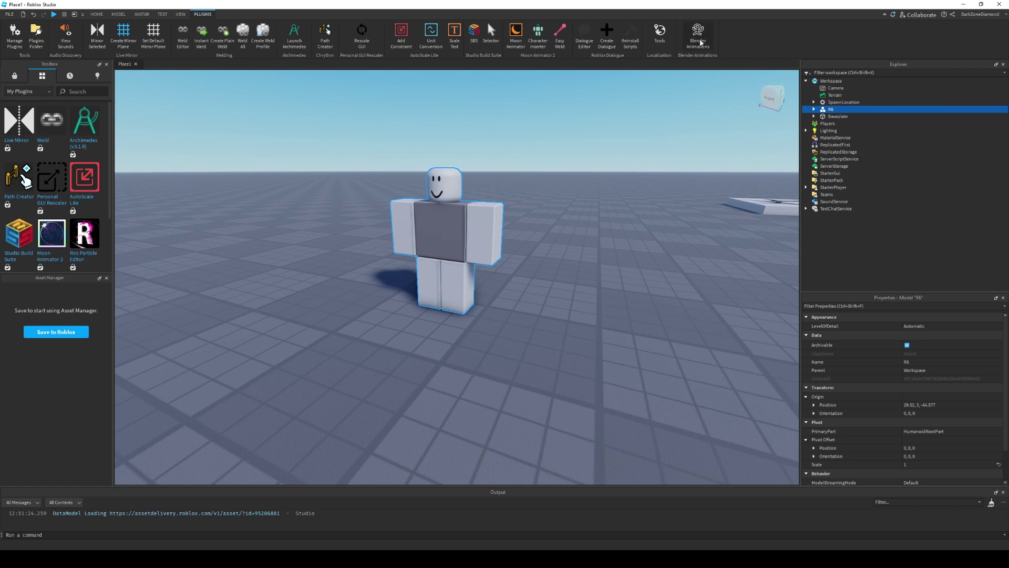
Step: Load the R6 model as the active rig in Blender Animations, then dock the plugin beside the viewport and widen it
click(698, 37)
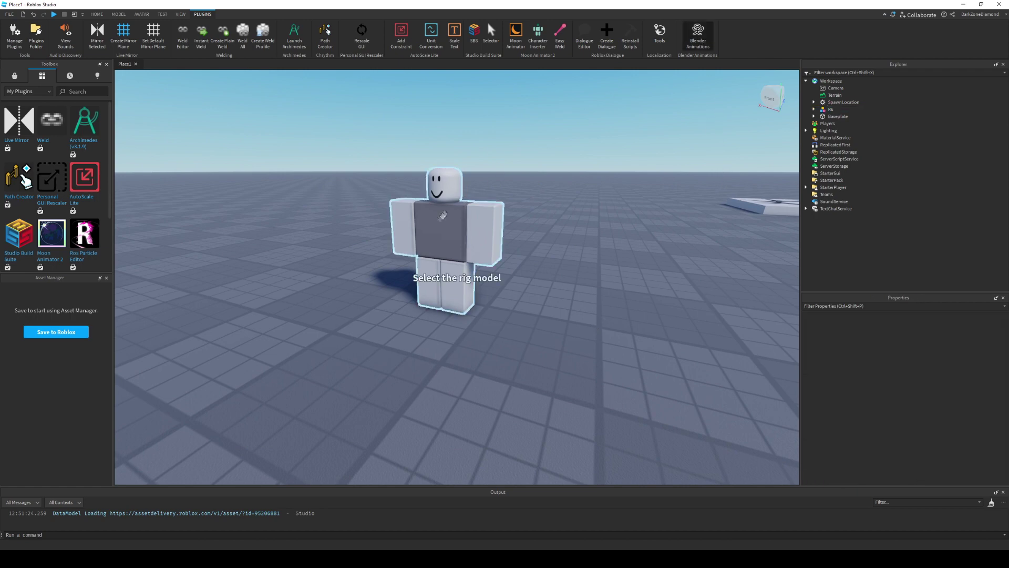
click(441, 216)
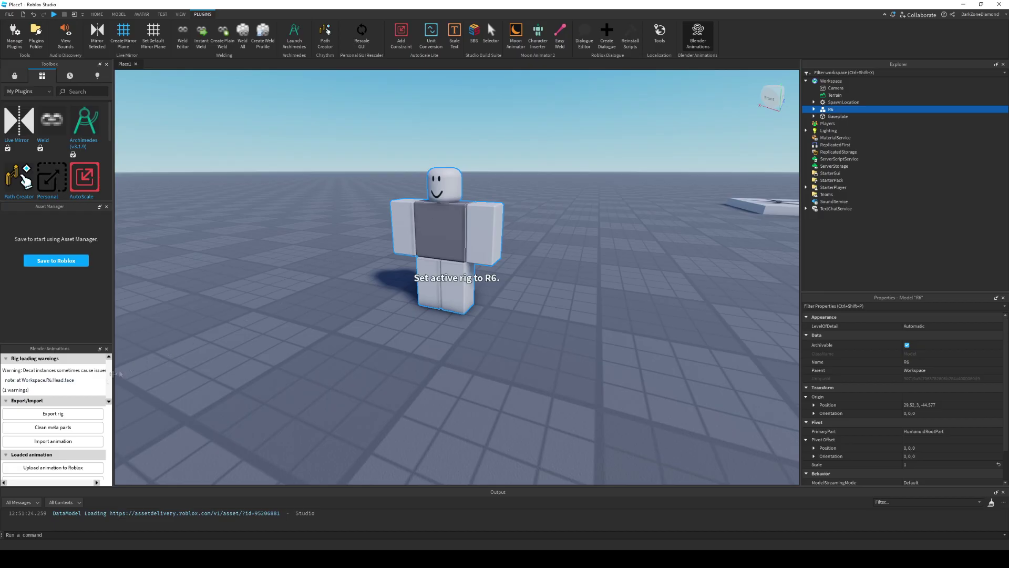
drag(62, 349, 163, 284)
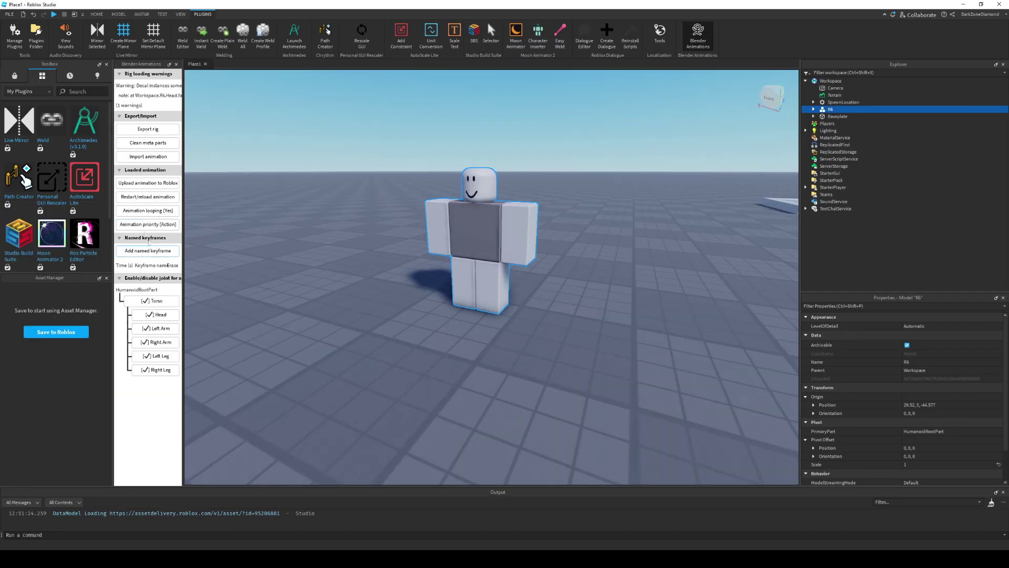
drag(185, 194, 222, 197)
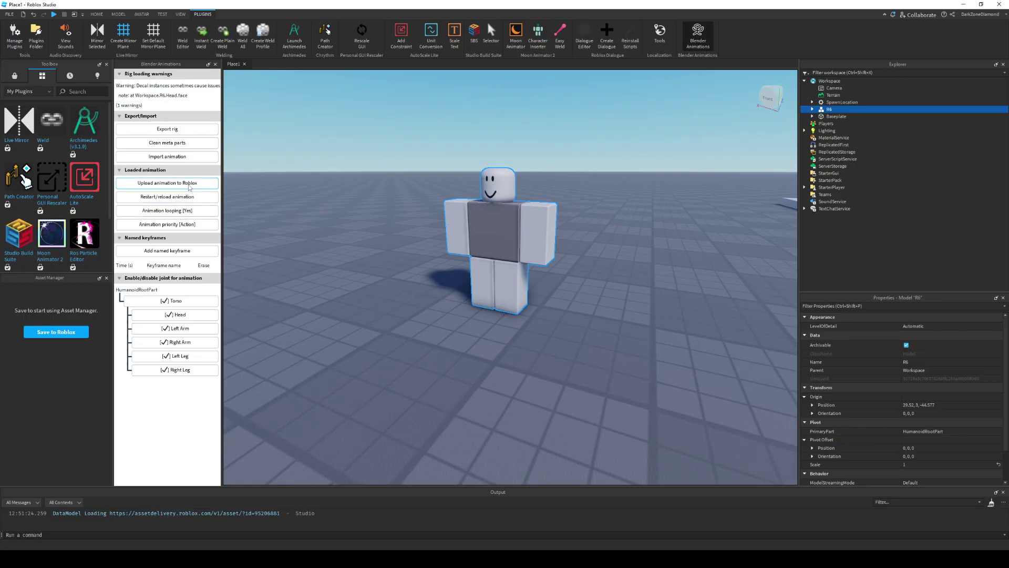
Step: Import the copied Blender animation data onto the R6 rig and view its motion from the side
click(179, 160)
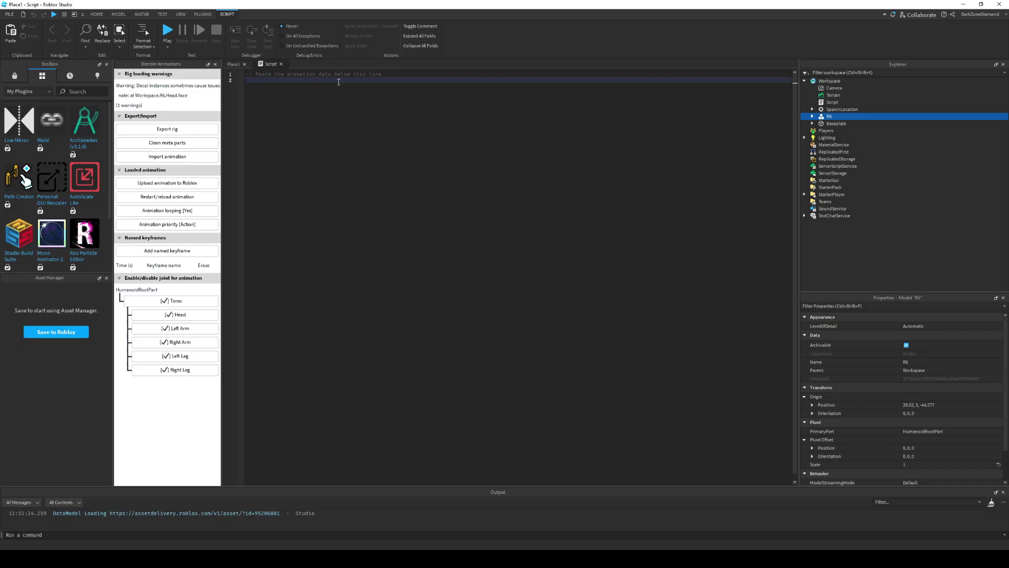
key(ctrl+v)
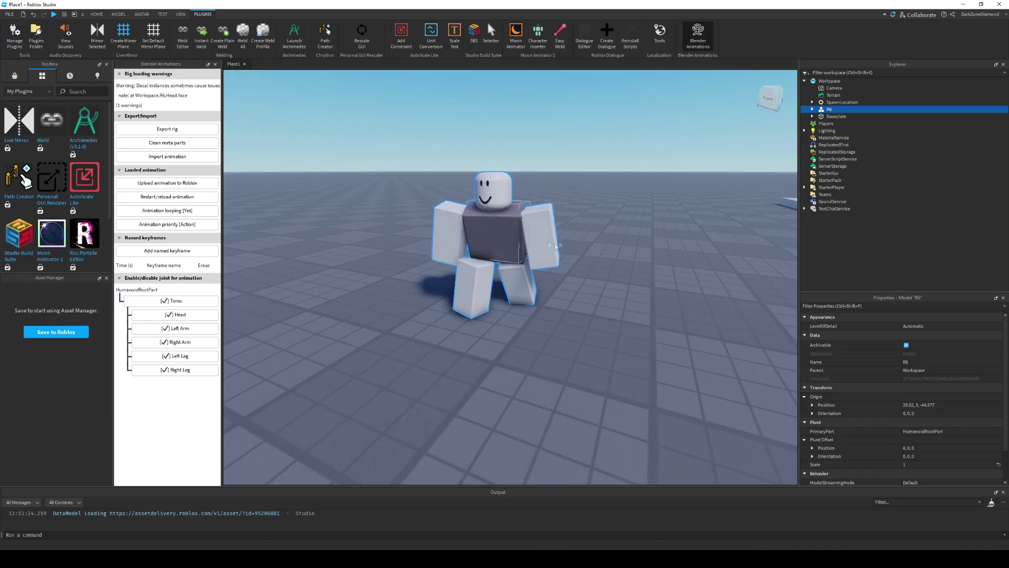
right_drag(515, 235, 613, 262)
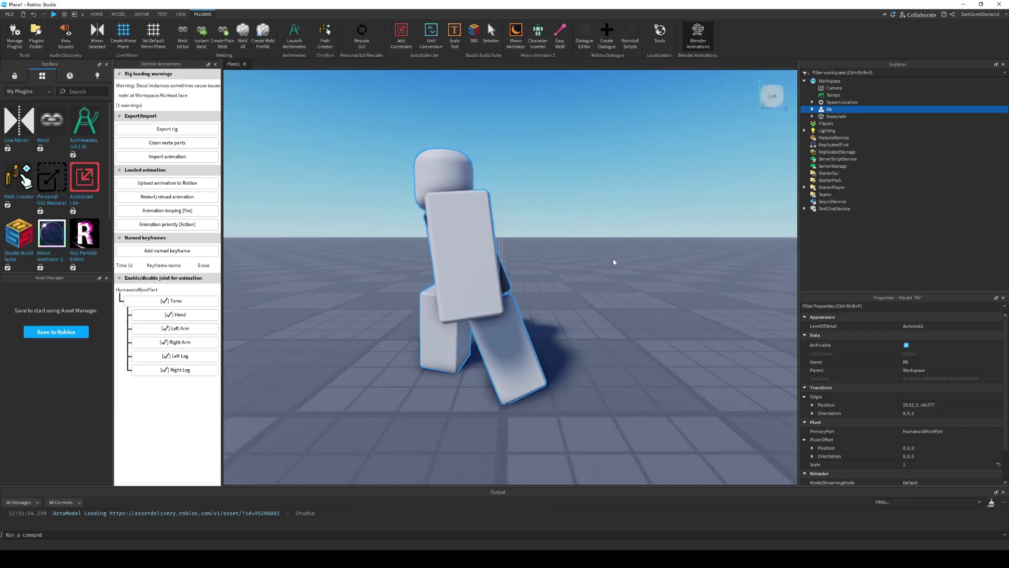
right_drag(614, 262, 632, 268)
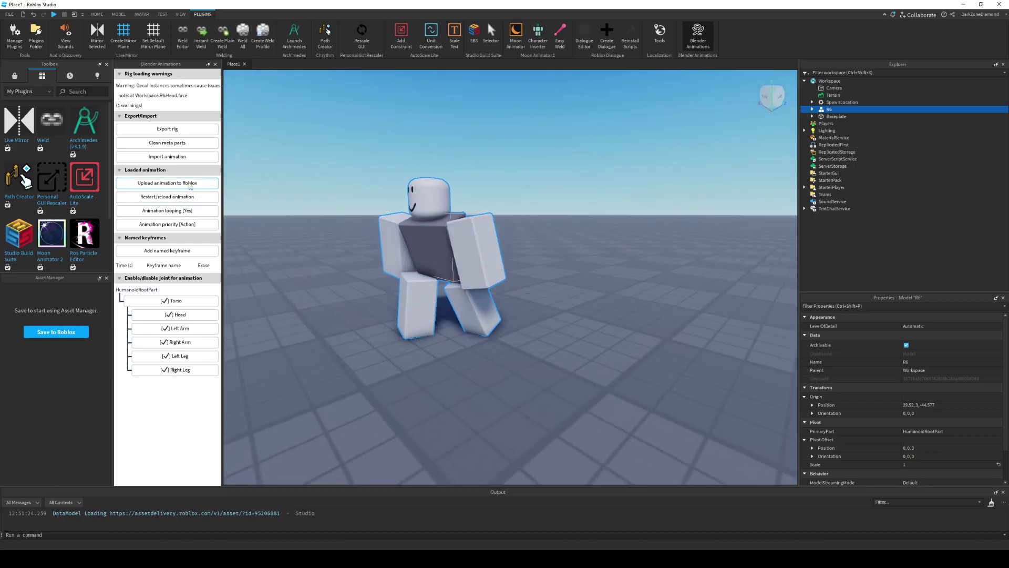
Step: Start uploading the loaded animation to Roblox, titled "Tutorial Idle" with Me as the creator
click(181, 186)
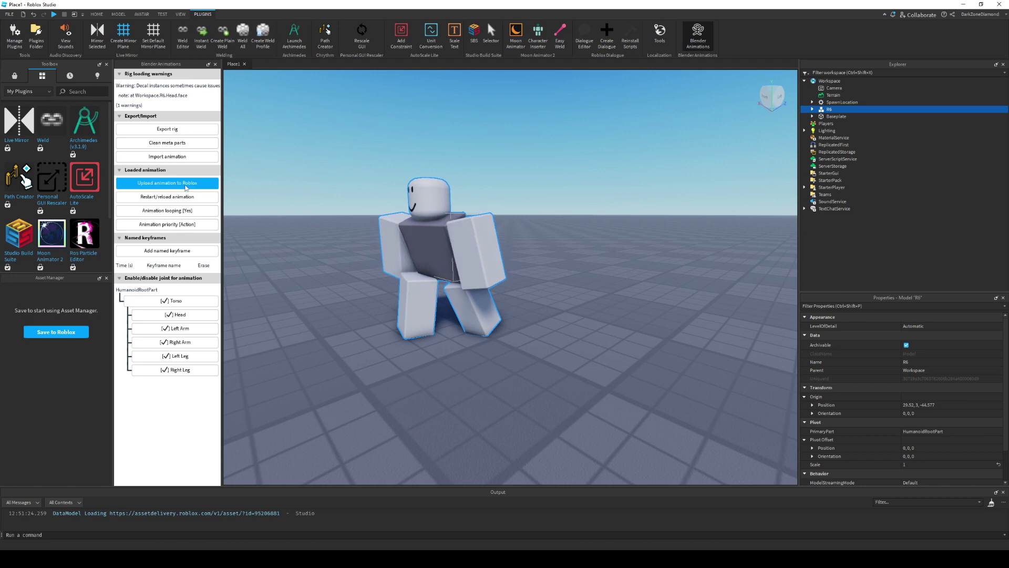
drag(520, 128, 458, 134)
key(BackSpace)
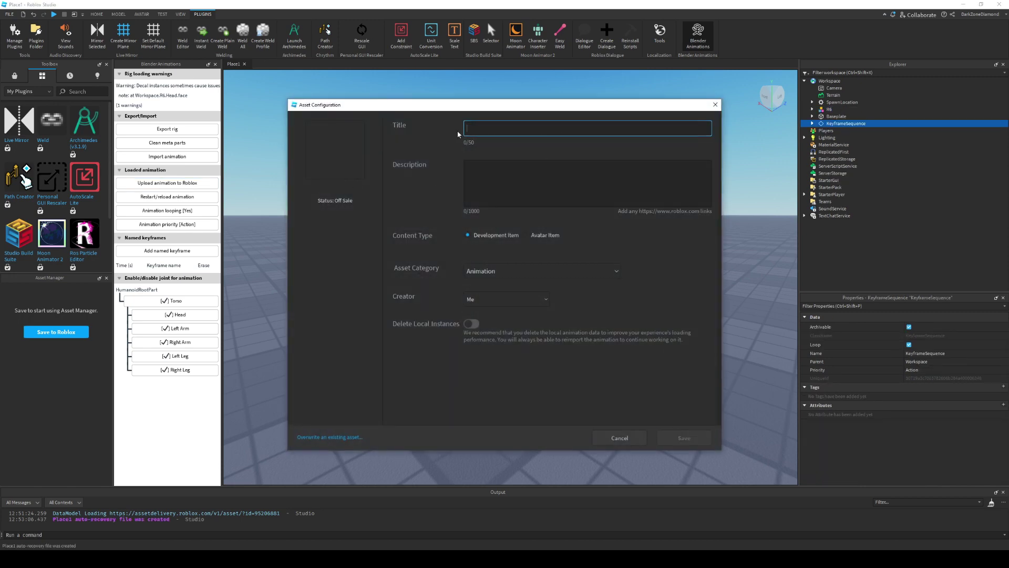
text(Tutorial Idle)
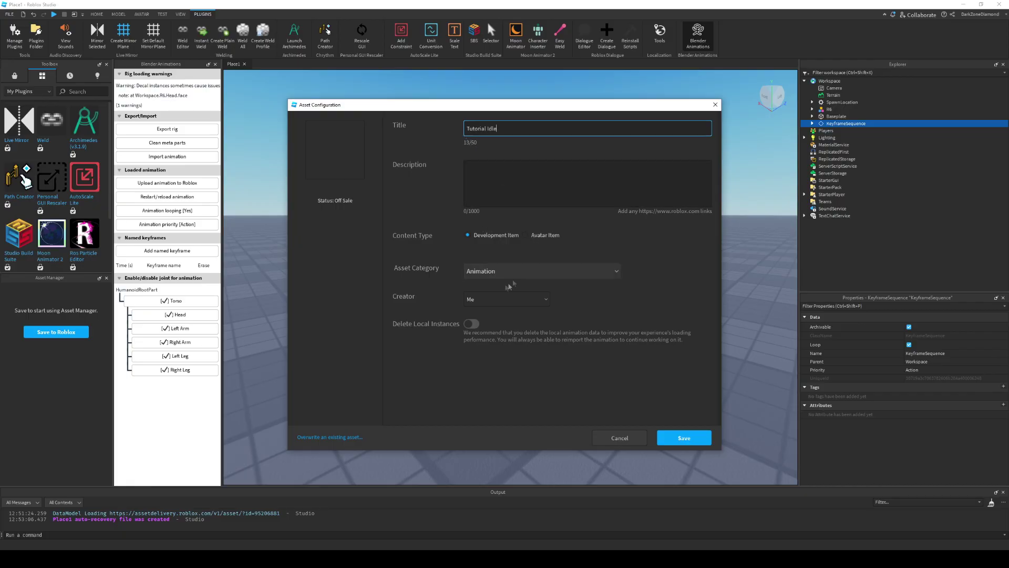
click(484, 301)
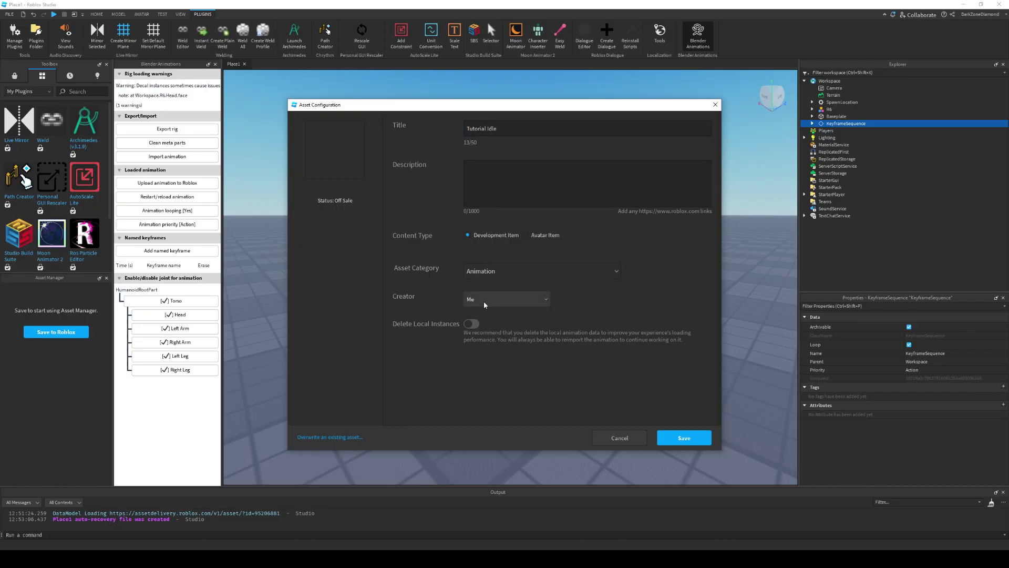
click(486, 312)
click(492, 303)
click(481, 313)
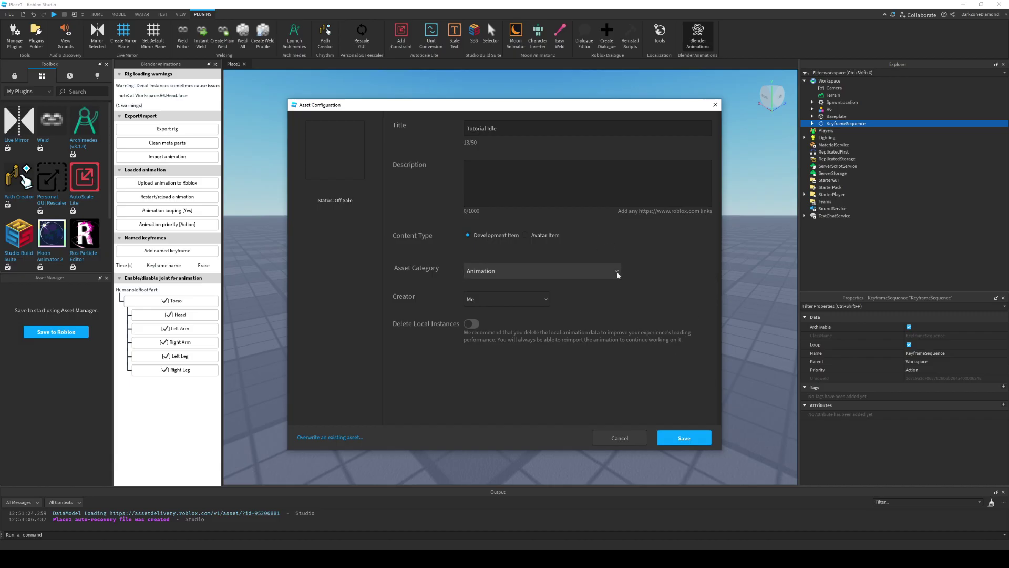
Step: Submit the animation asset, copy its asset ID and close the asset configuration
click(683, 433)
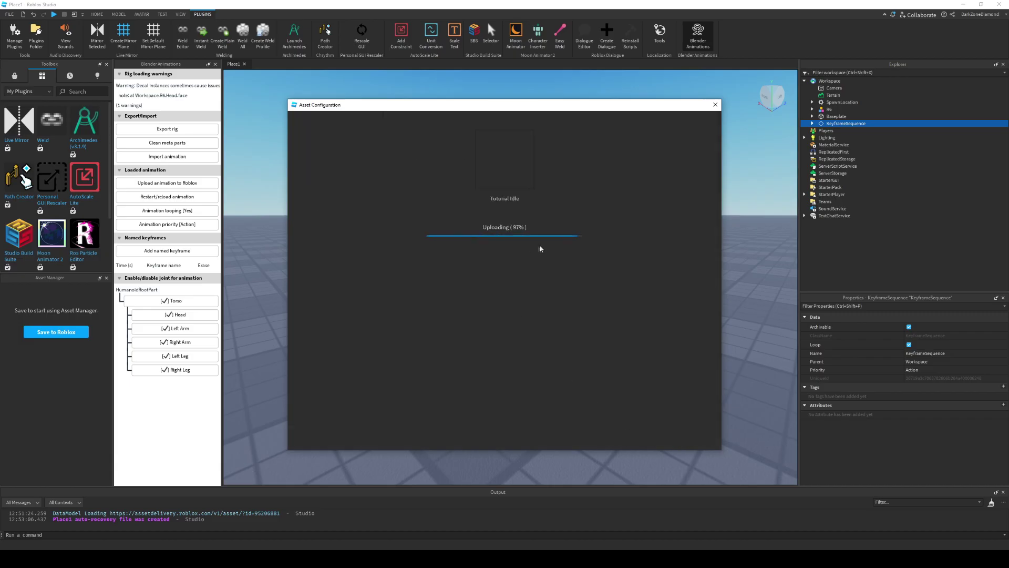
click(523, 211)
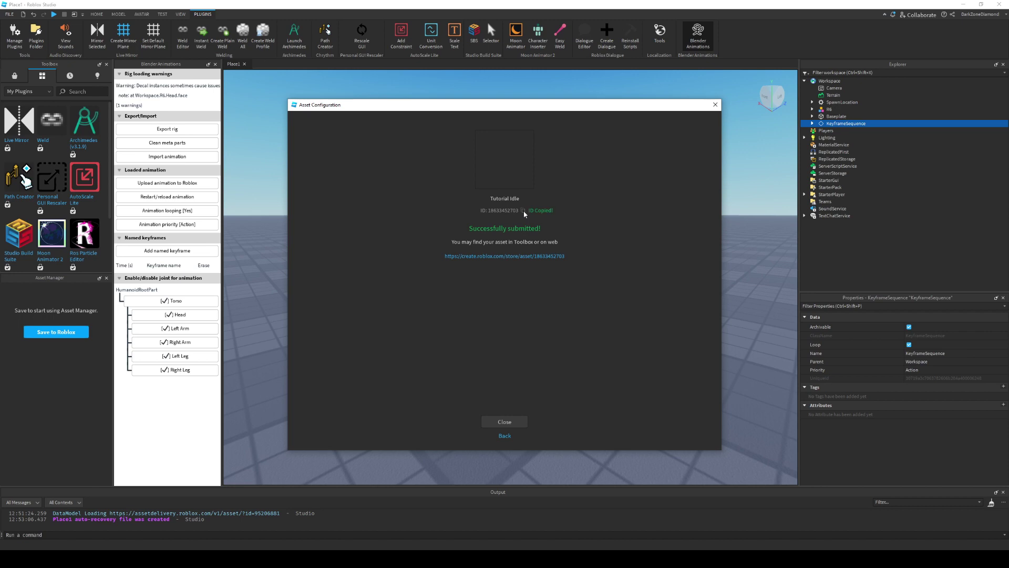
click(716, 104)
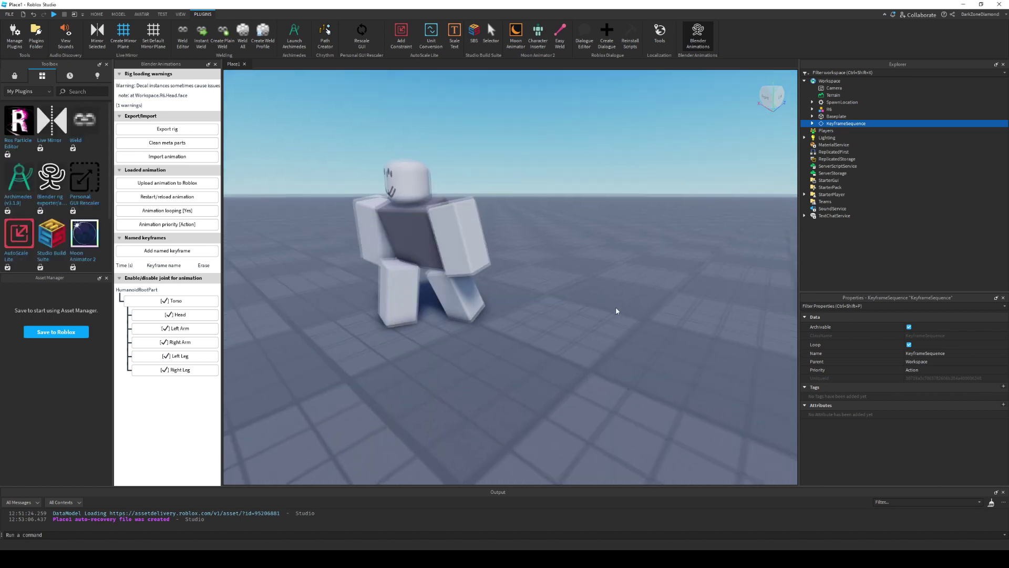
Step: Close the Blender Animations plugin
key(w)
key(a)
right_drag(656, 273, 655, 273)
key(s)
click(215, 64)
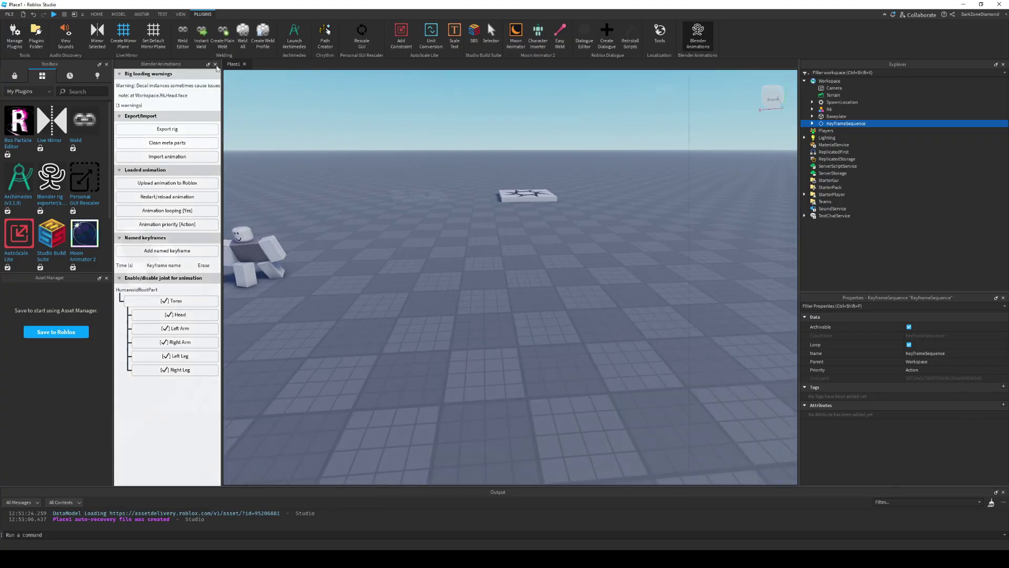
Step: Add a new Script inside the R6 model
right_drag(523, 241, 522, 241)
key(a)
right_drag(689, 250, 689, 250)
key(d)
click(831, 109)
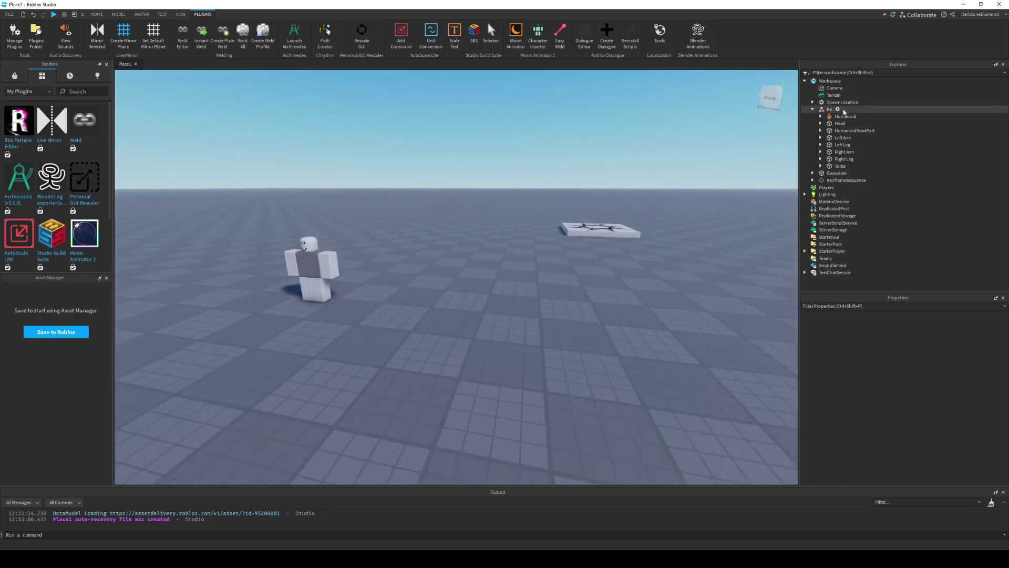
click(839, 110)
click(818, 149)
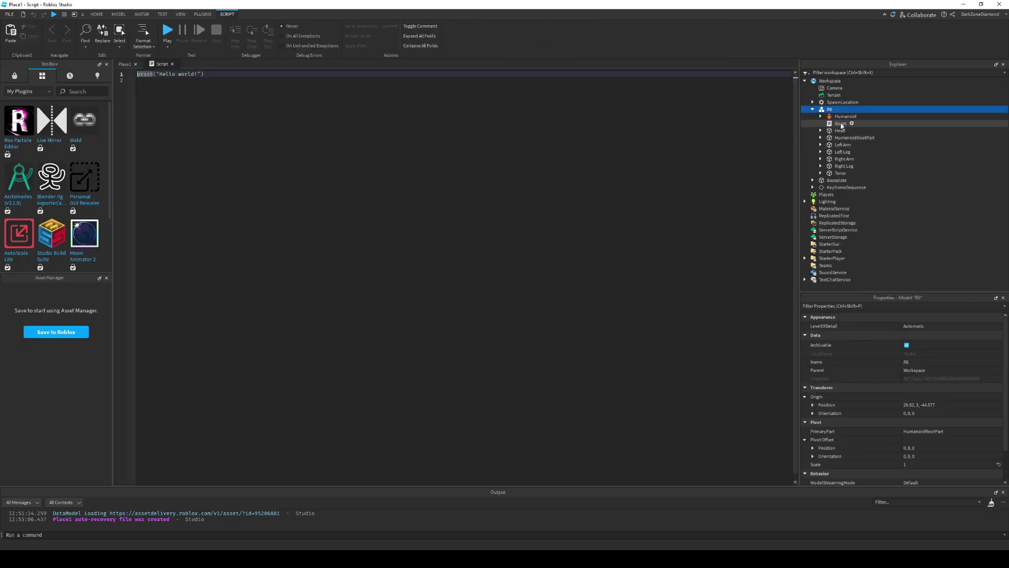
Step: Replace the script's default code with the line "local animator = script.Parent.Humanoid.Animator"
click(223, 93)
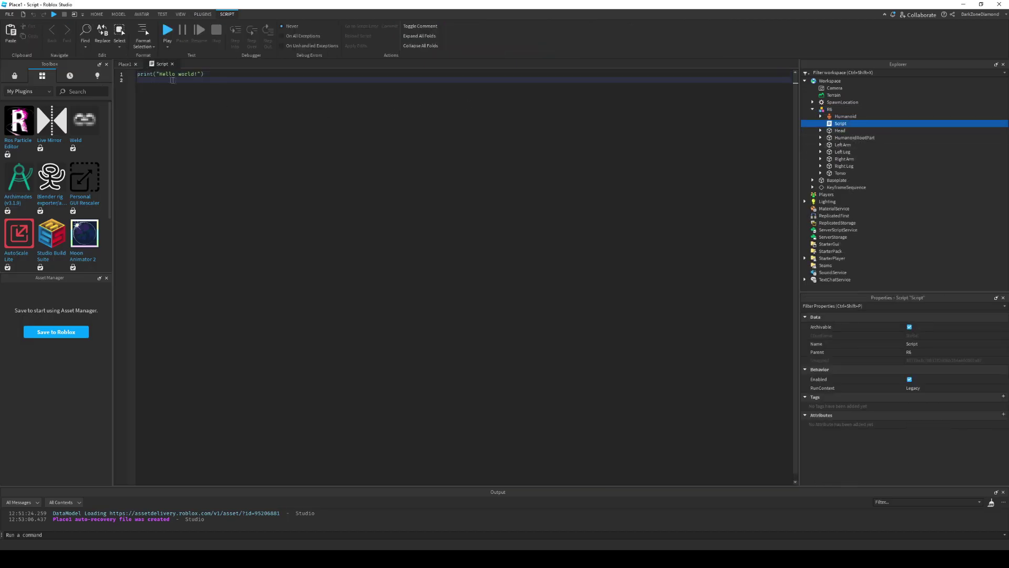
key(ctrl+a)
key(BackSpace)
text(ani)
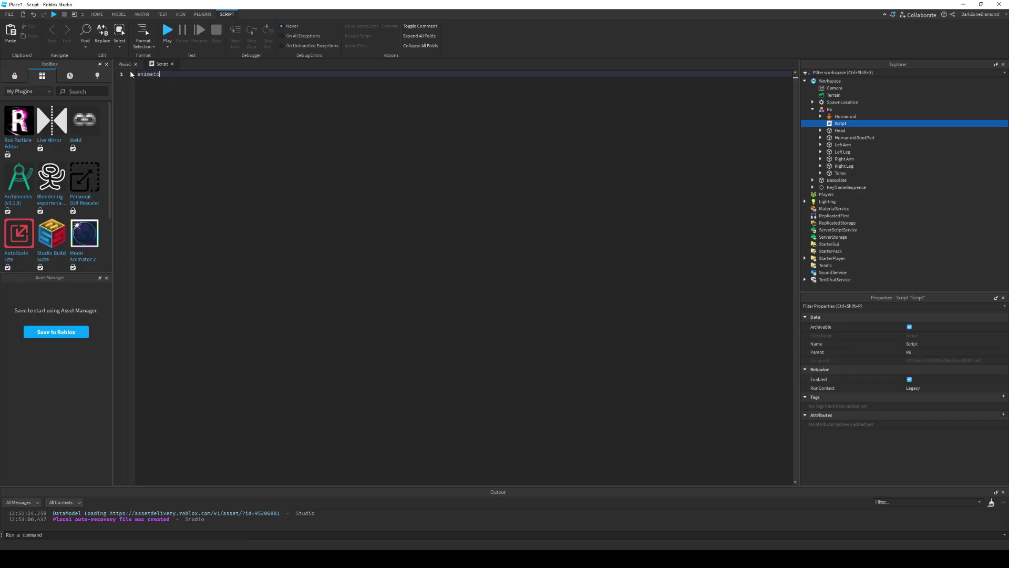
text(mat)
key(BackSpace)
key(BackSpace)
key(BackSpace)
key(BackSpace)
key(BackSpace)
key(BackSpace)
text(local animator = script)
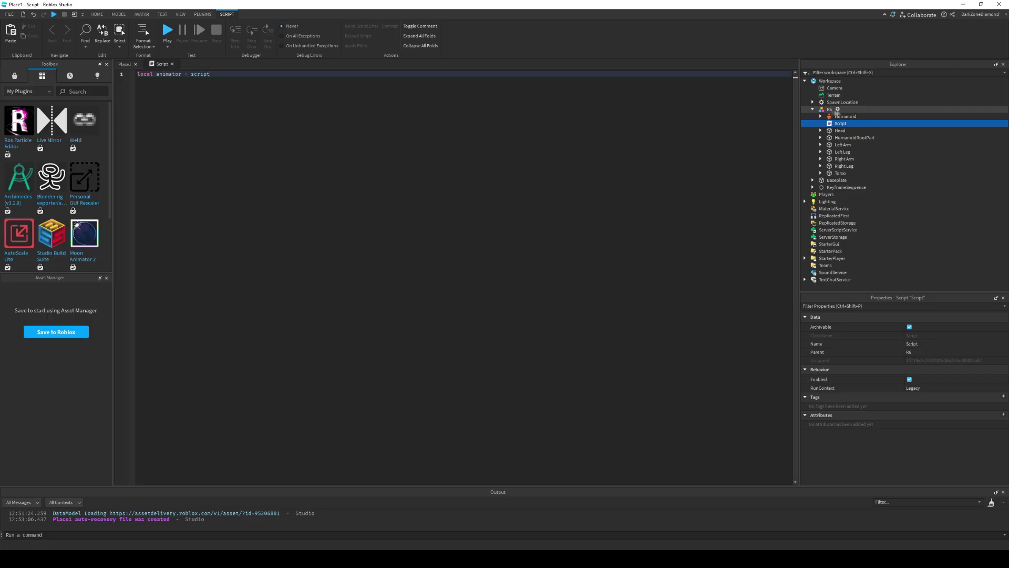
text(.Parent)
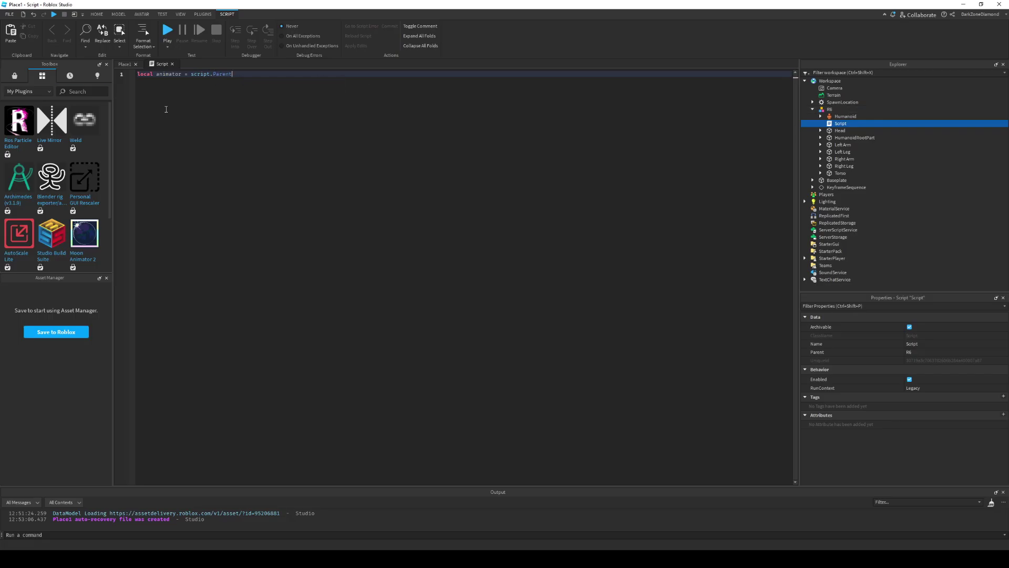
text(.Humanoid.Animator)
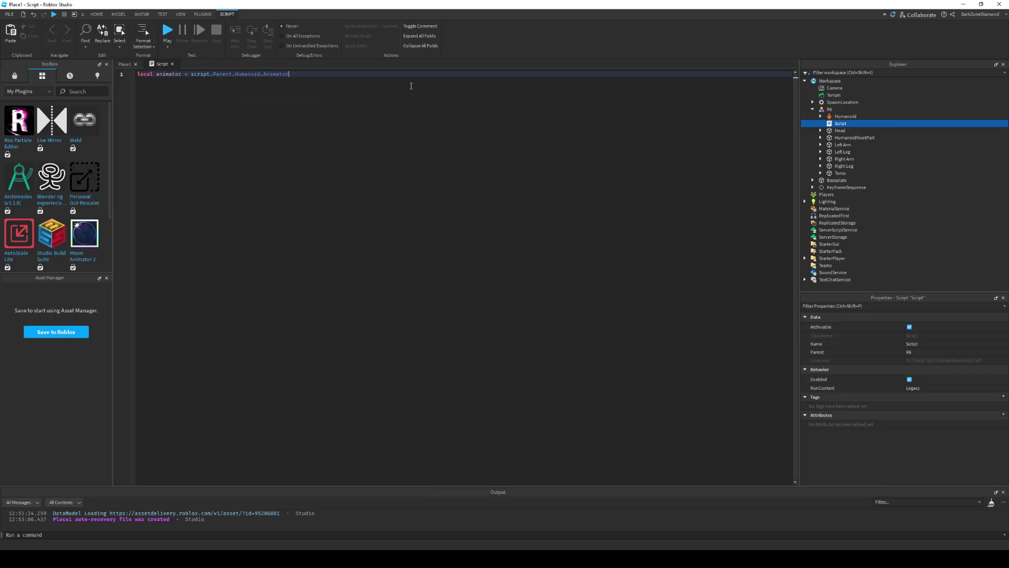
key(Return)
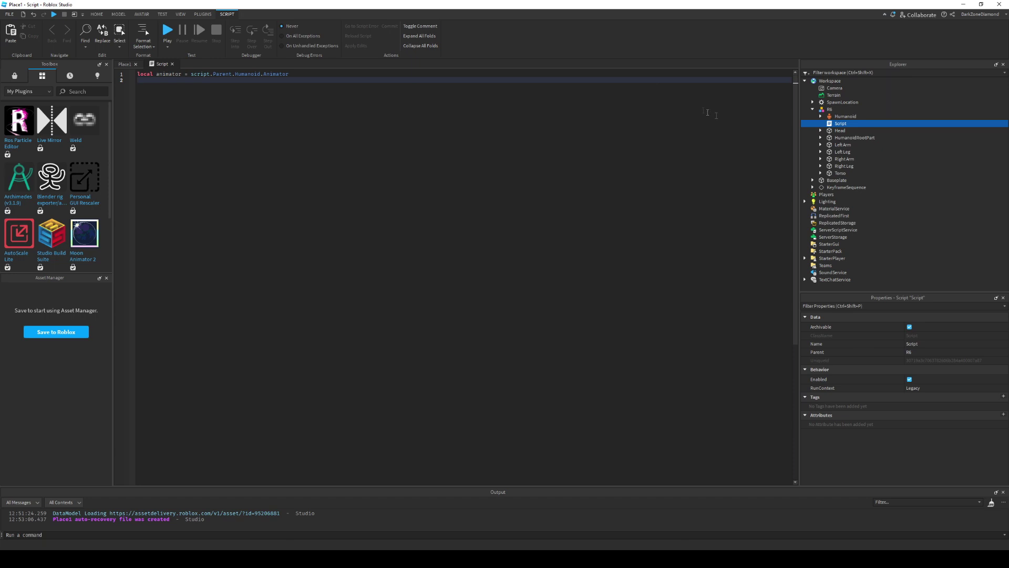
Step: Add an Animation object under the Script and set its AnimationId to the copied asset ID
click(852, 124)
text(a)
click(837, 145)
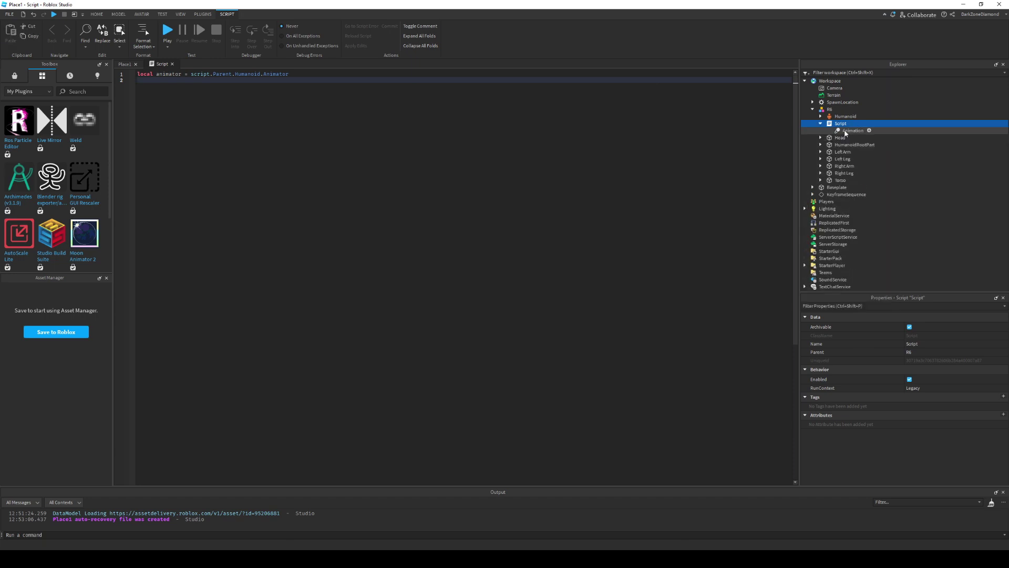
click(920, 335)
key(ctrl+v)
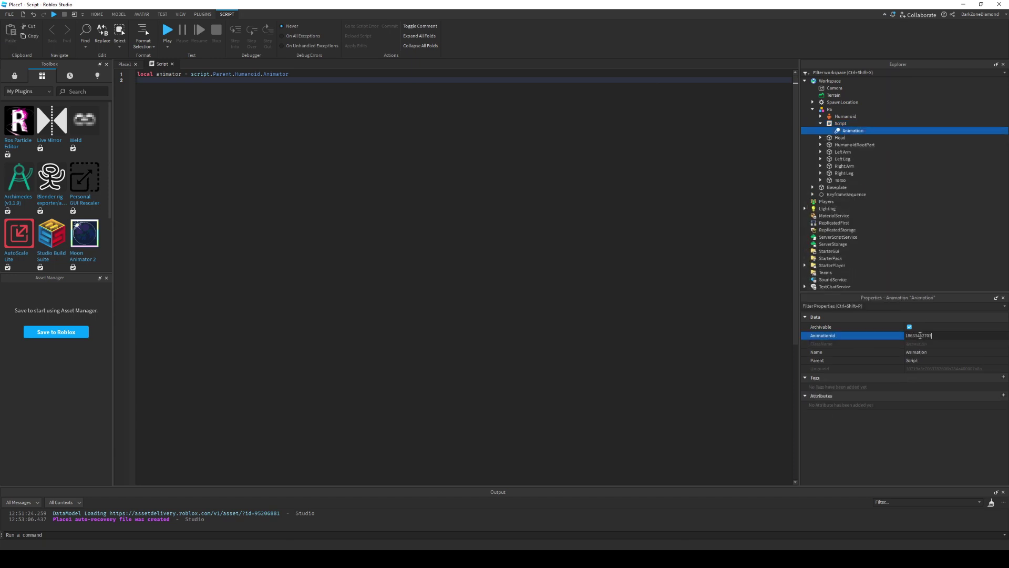
key(Return)
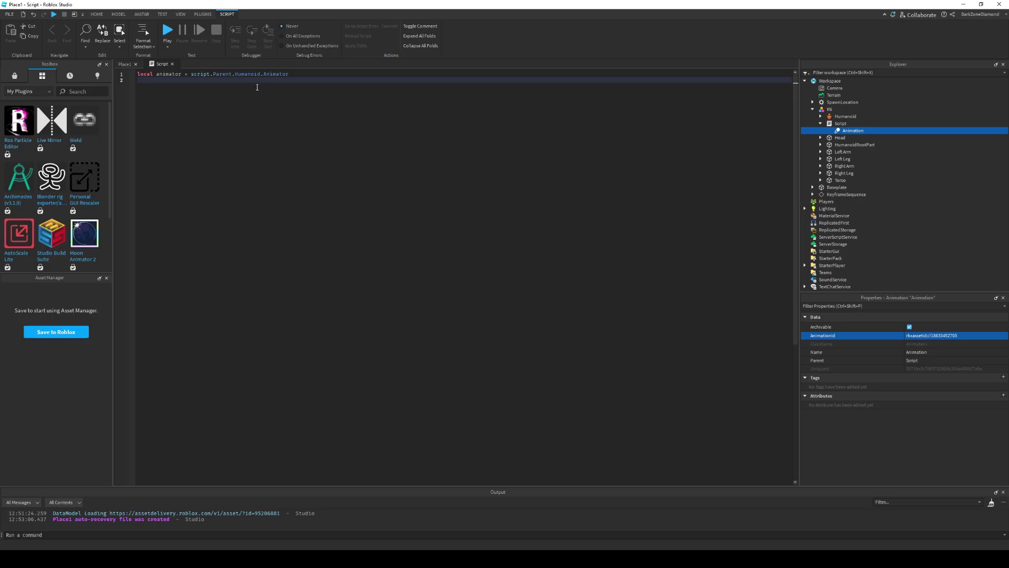
Step: Add the script line "local anim = script.Animation" below the animator variable
click(172, 79)
text(loc)
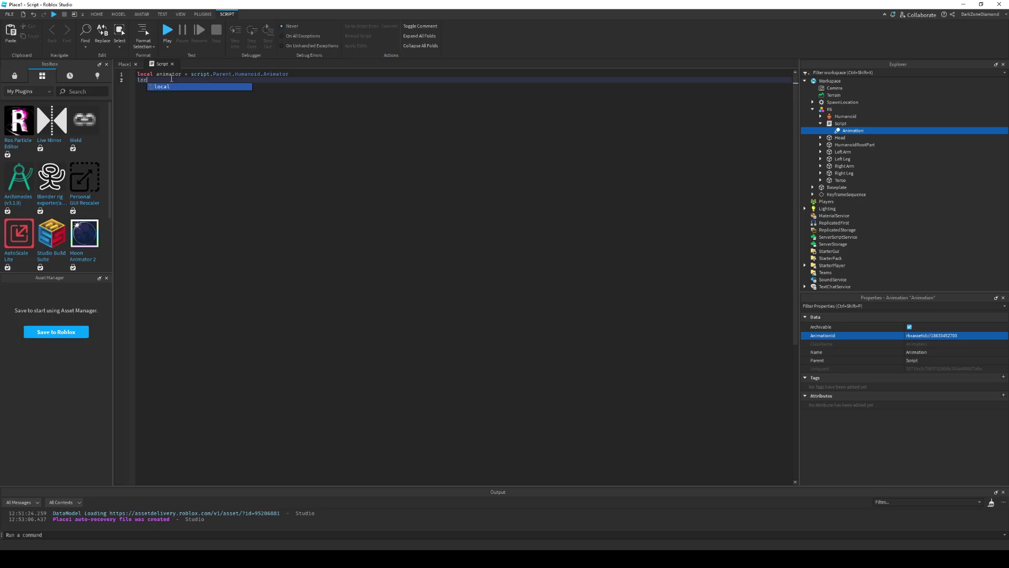
text(al anim = script.Animation)
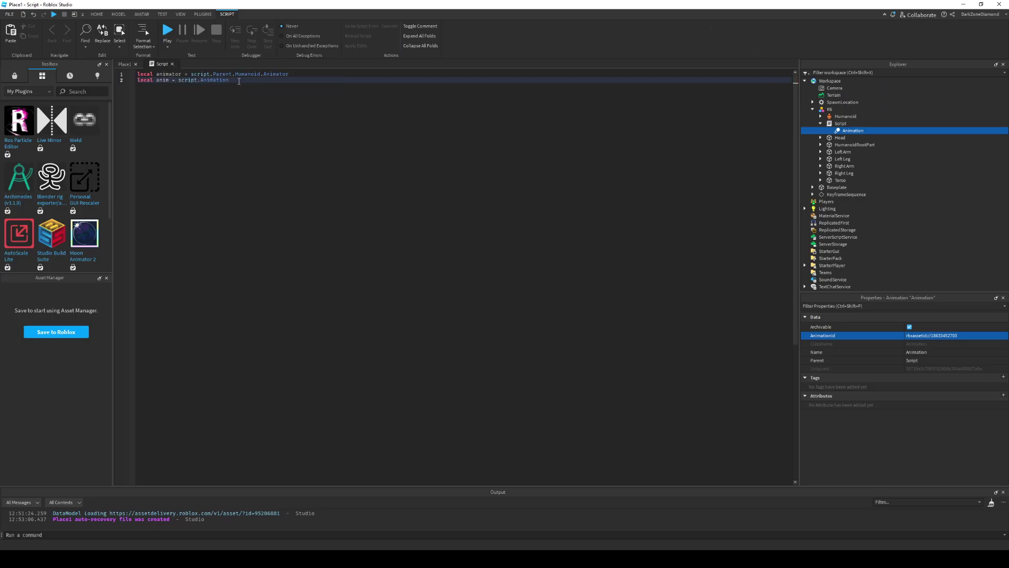
key(Return)
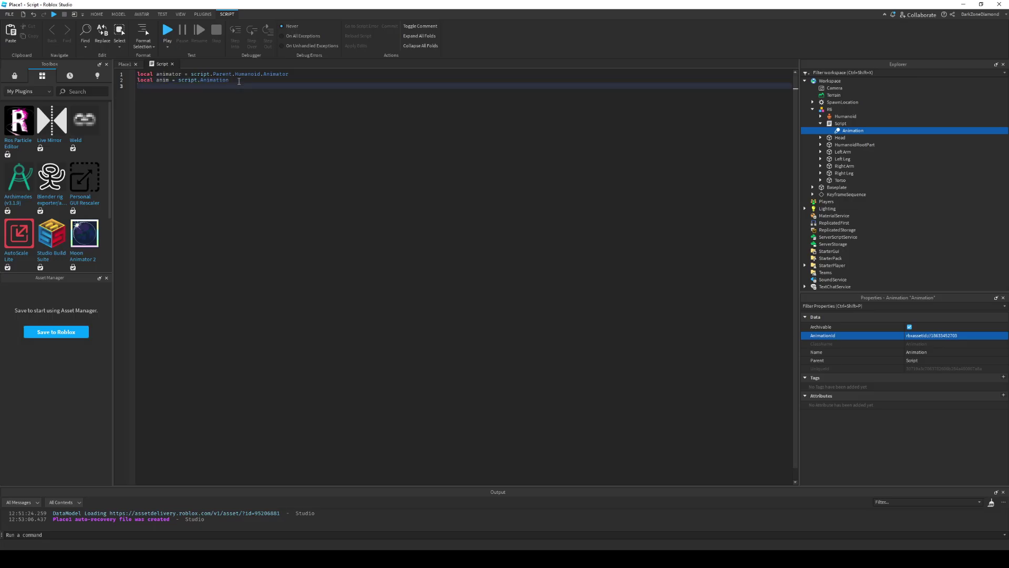
Step: Add the line "local animtrack = animator:LoadAnimation(anim)" to load the animation onto the animator
text(local animtrack = animator:LoadAnimation())
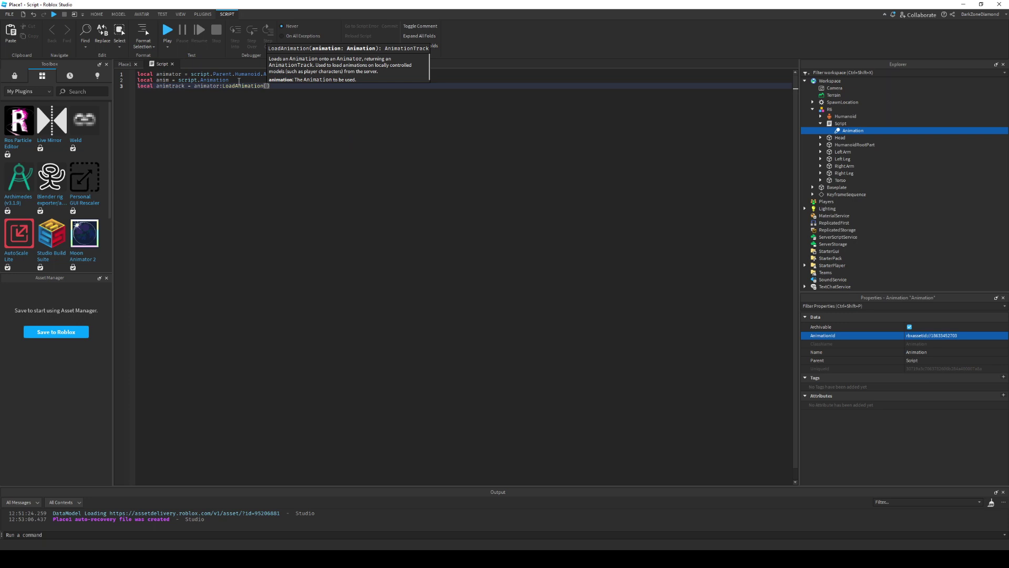
text(anim)
click(295, 88)
Step: Add a final script line that calls Play on animtrack
key(Return)
text(animt)
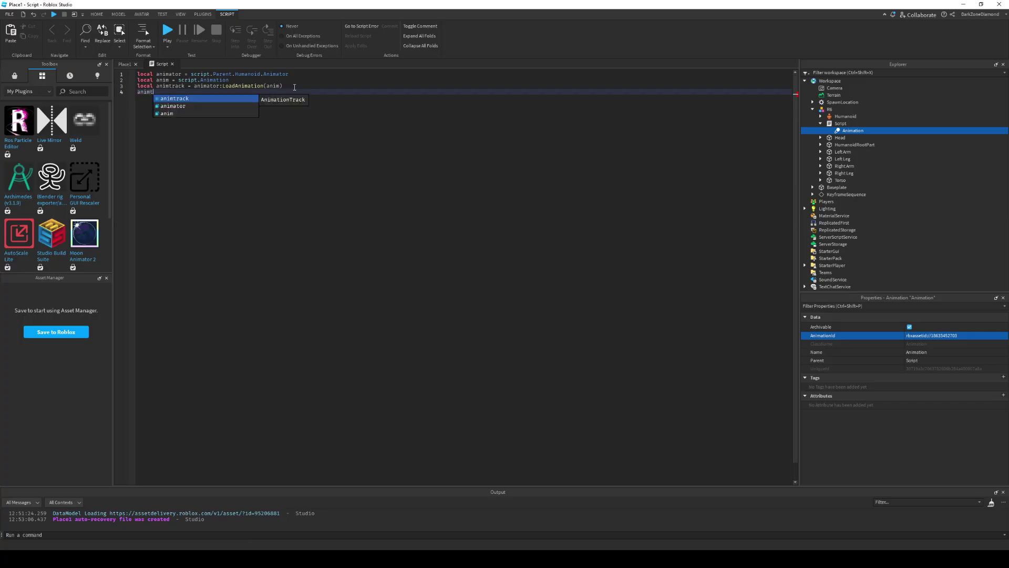
key(Tab)
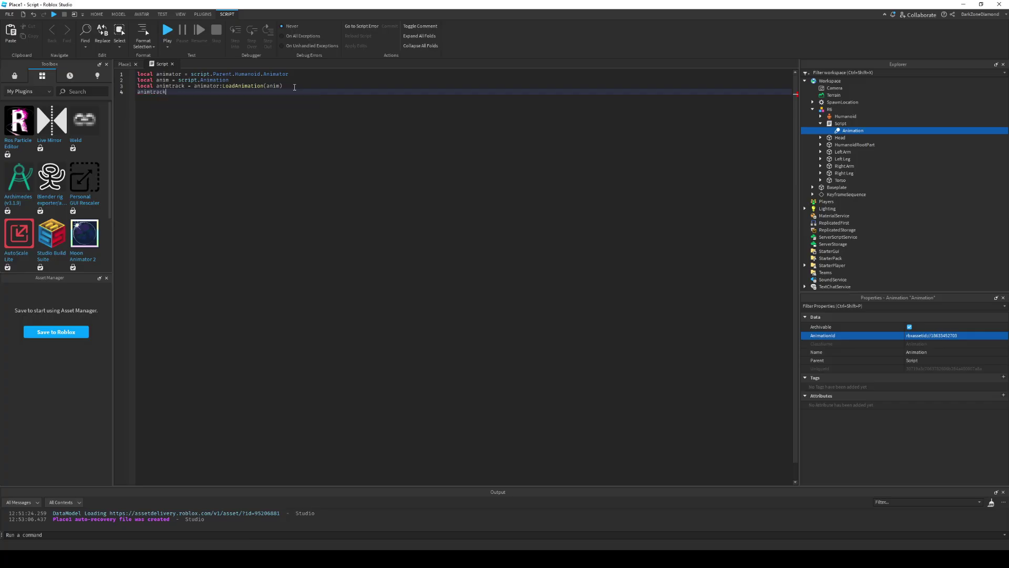
text(:Pl)
key(Tab)
Step: Start a playtest and walk the character toward the R6 rig to check its idle animation
key(F5)
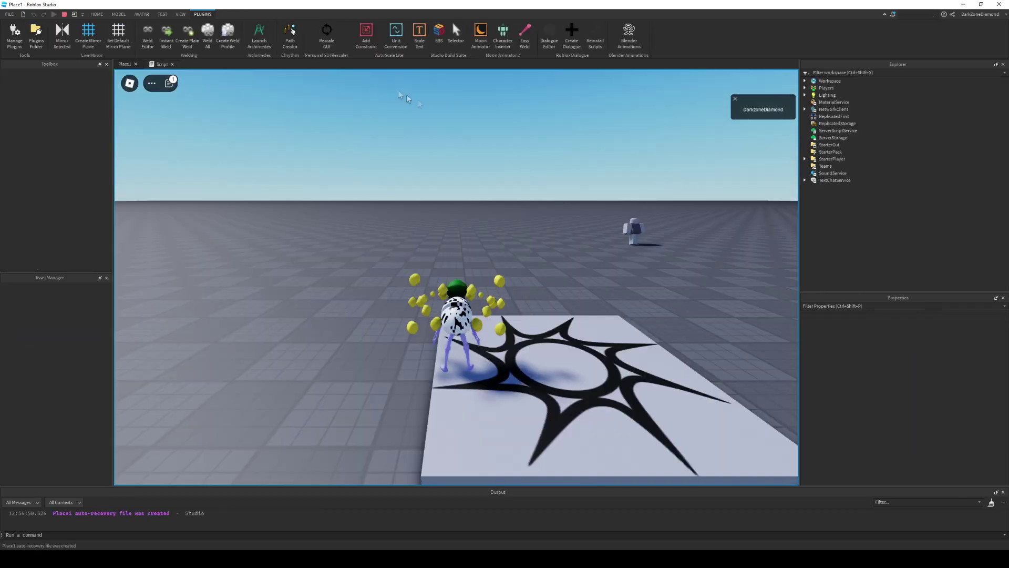
right_drag(405, 97, 482, 135)
key(w)
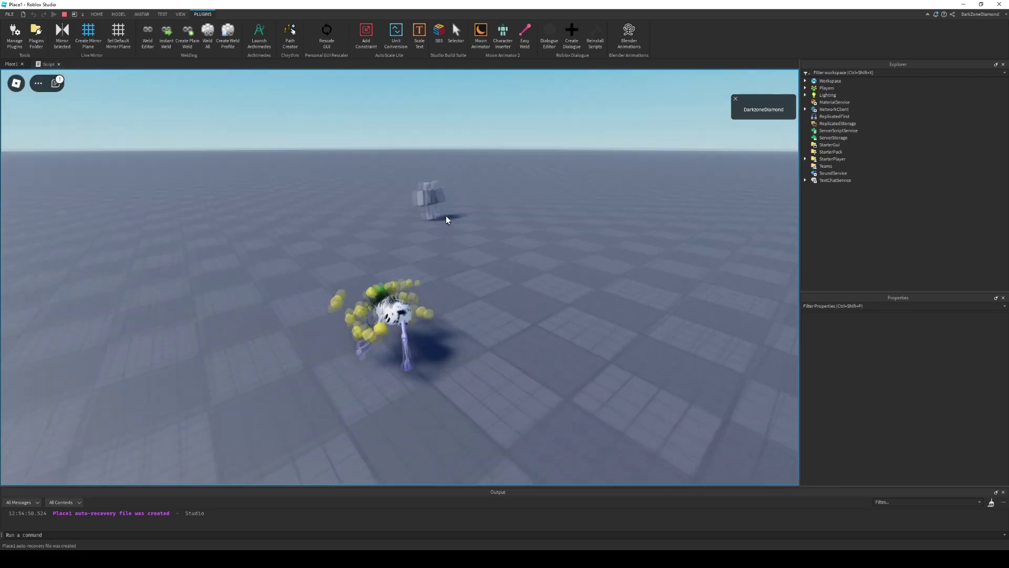